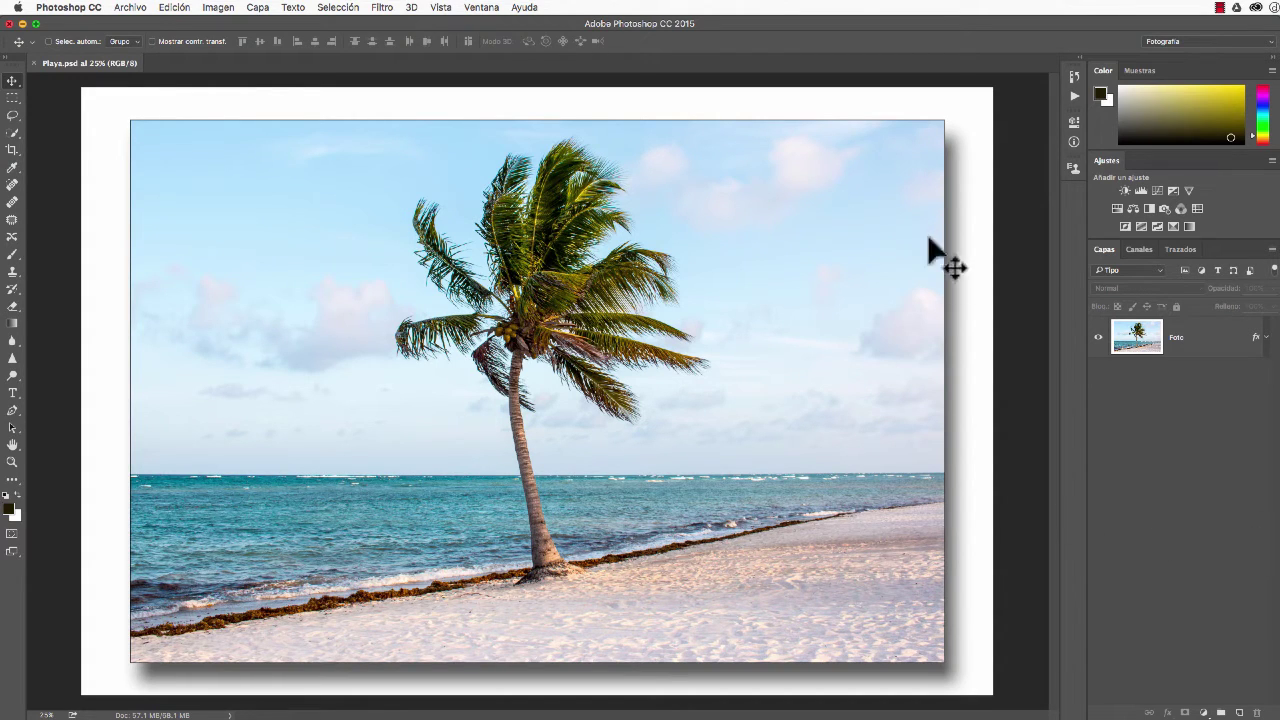
# - Check the Foto layer's effects list, then switch to the Type tool
pyautogui.click(1267, 339)
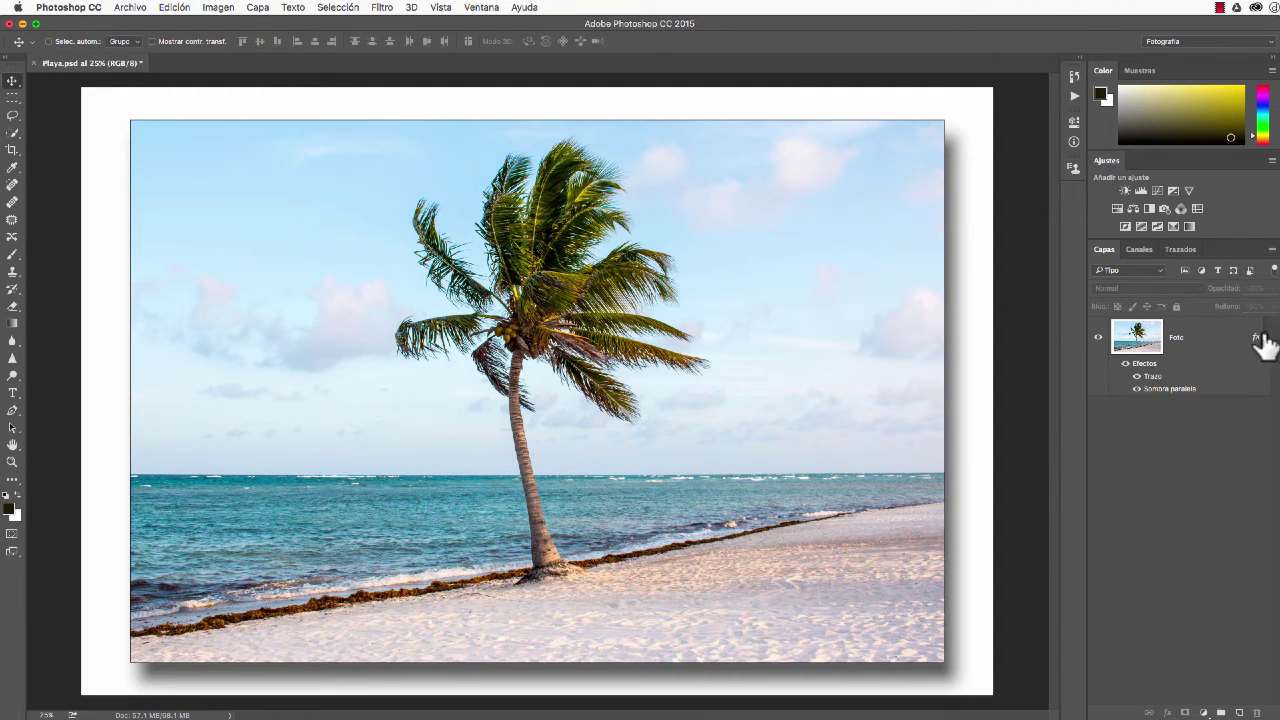
pyautogui.click(1266, 339)
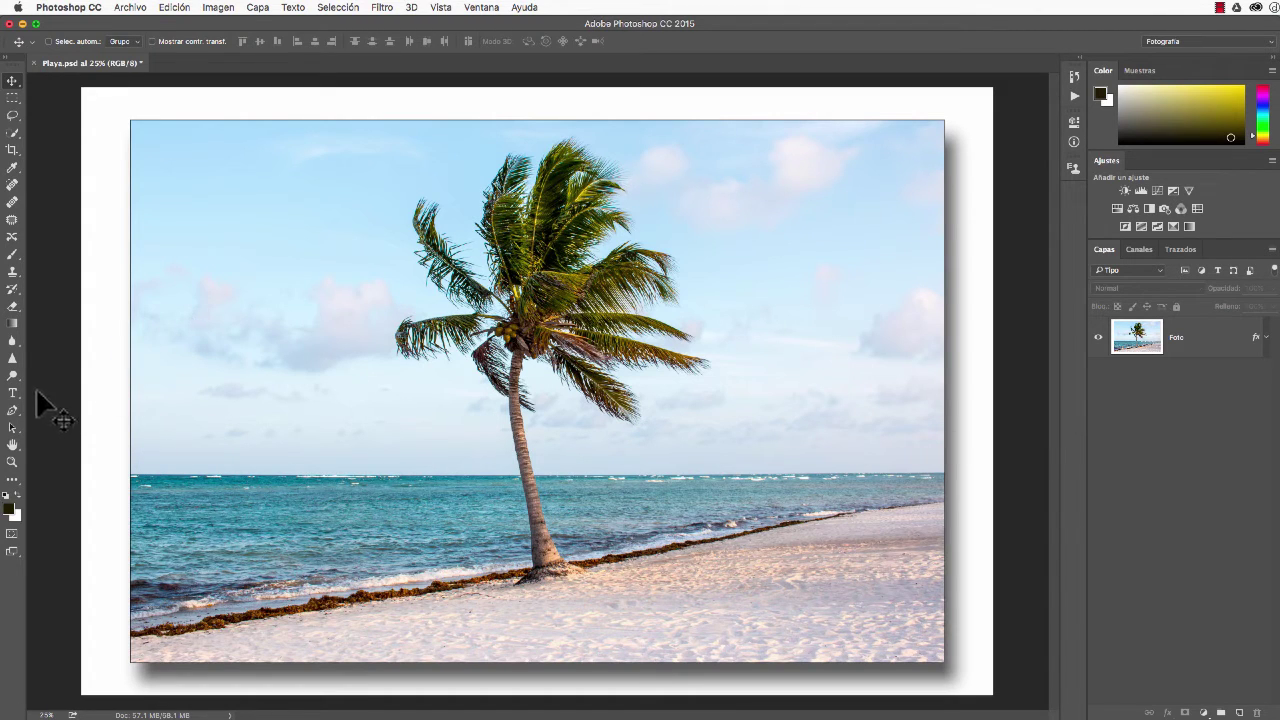
pyautogui.click(13, 392)
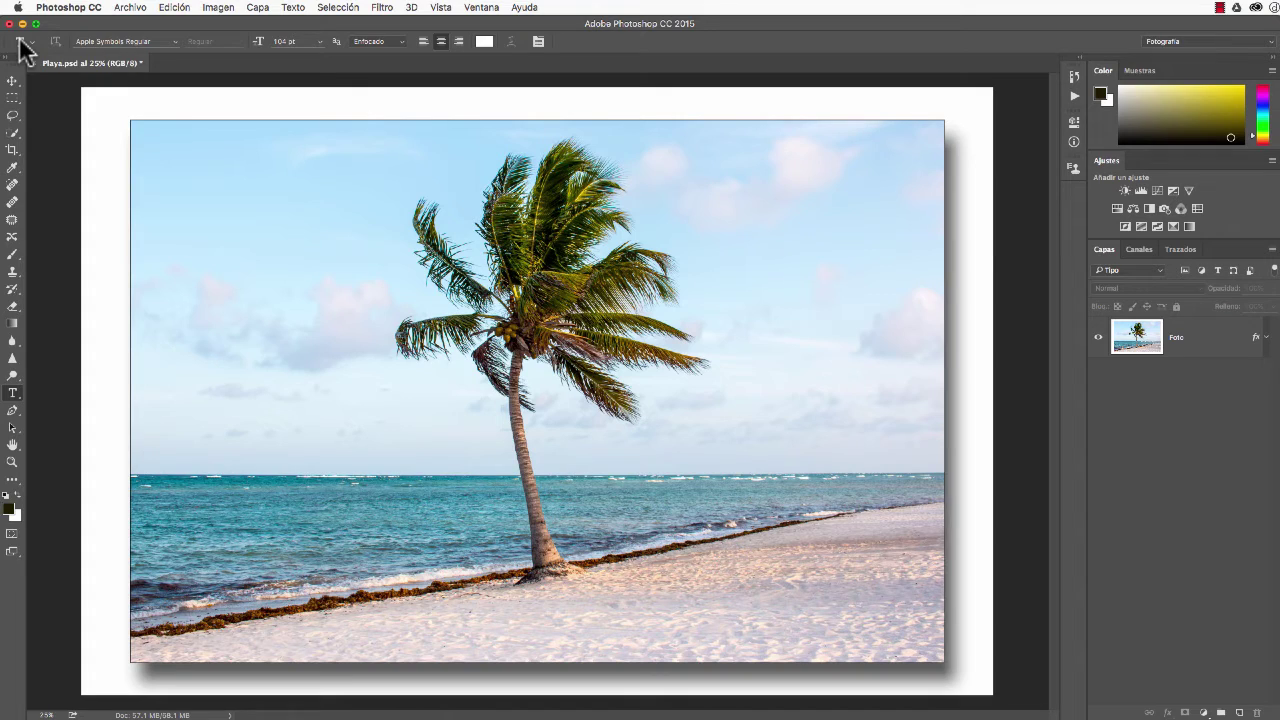
# - Reset the Type tool to its defaults and type the 'Tulum. Mexico' headline on the photo
pyautogui.rightClick(19, 41)
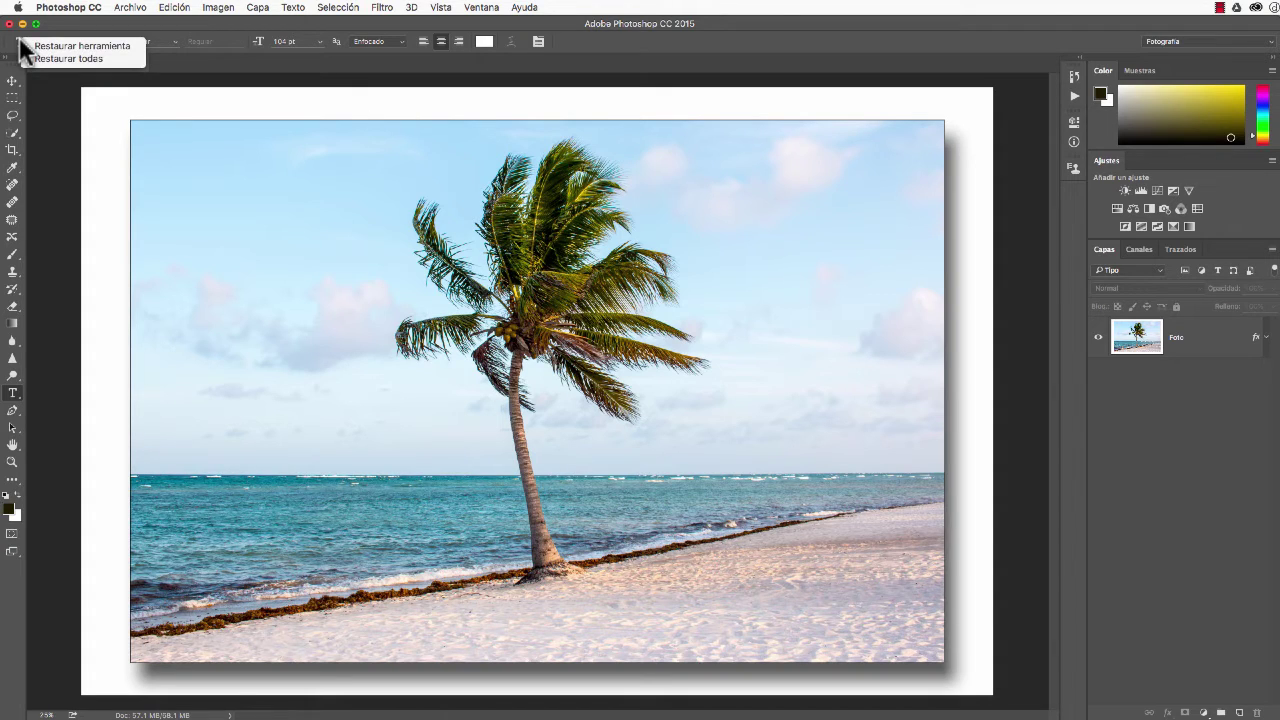
pyautogui.click(45, 46)
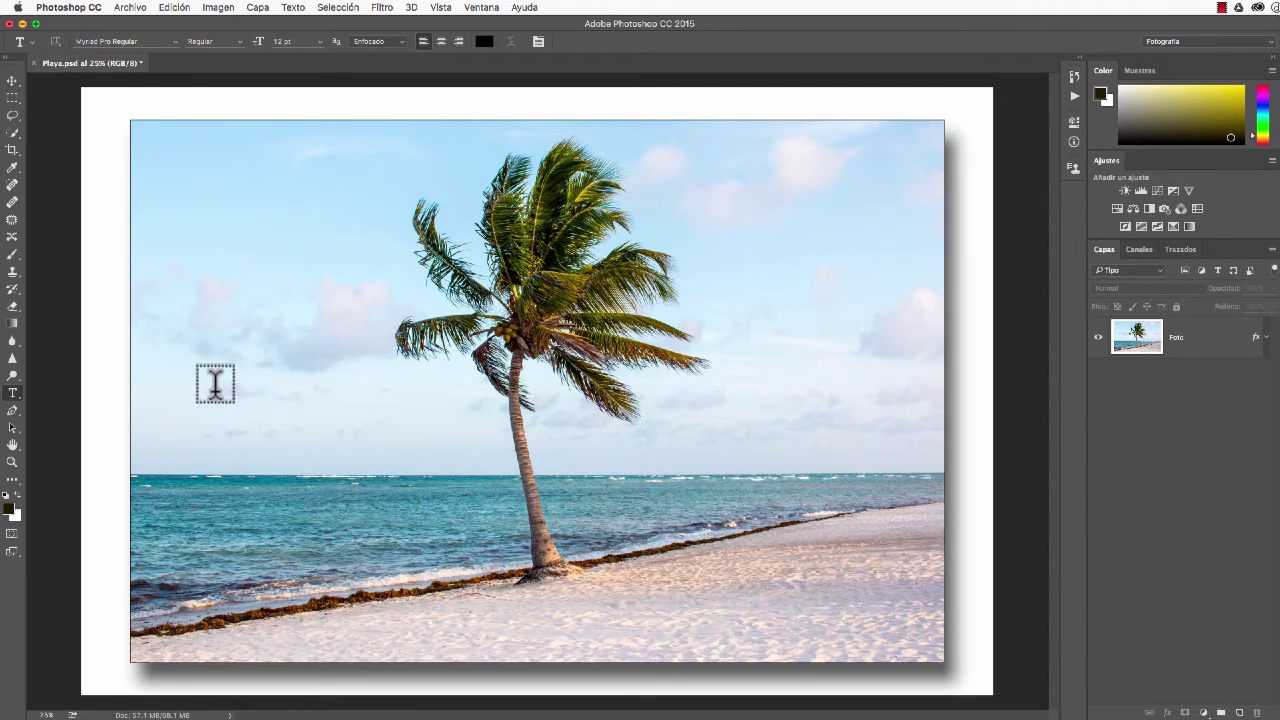
pyautogui.click(188, 364)
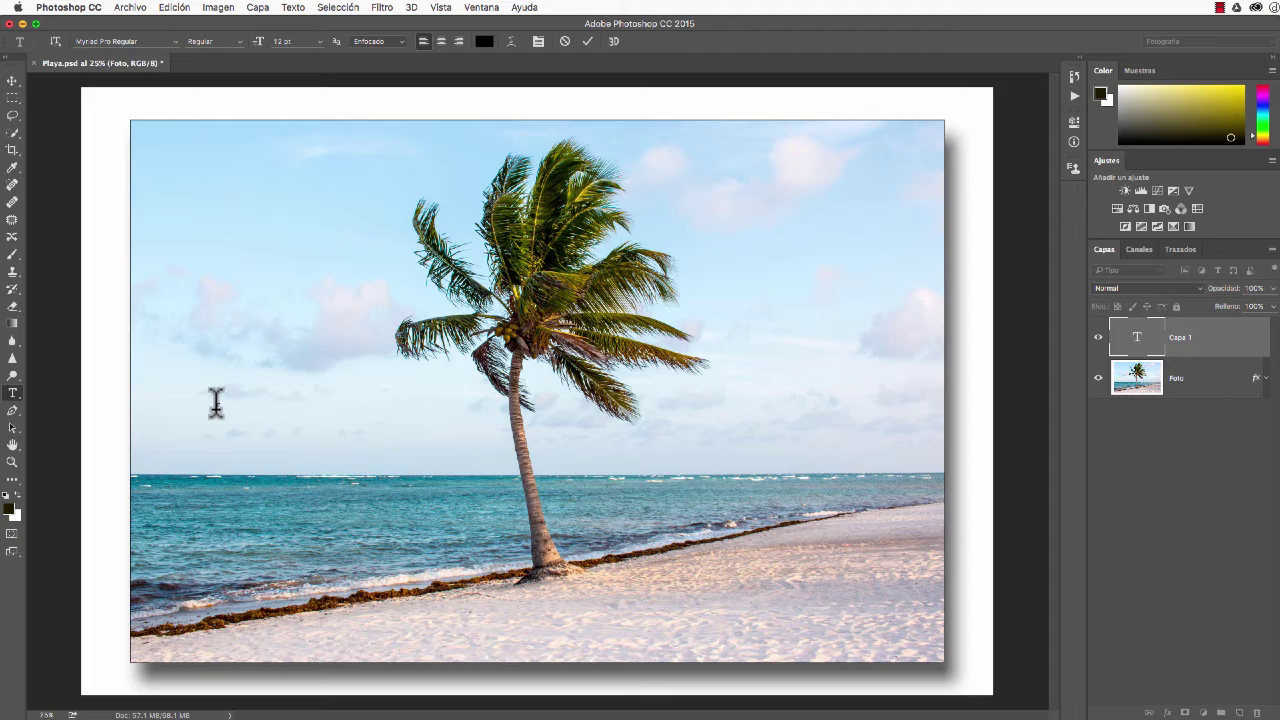
pyautogui.write('aya')
pyautogui.write(' M')
pyautogui.write('exico')
# - Scale the headline to about 9.31 cm wide (~84 pt) and place it at the photo's top-left
pyautogui.doubleClick(248, 398)
pyautogui.moveTo(268, 412); pyautogui.dragTo(371, 479)
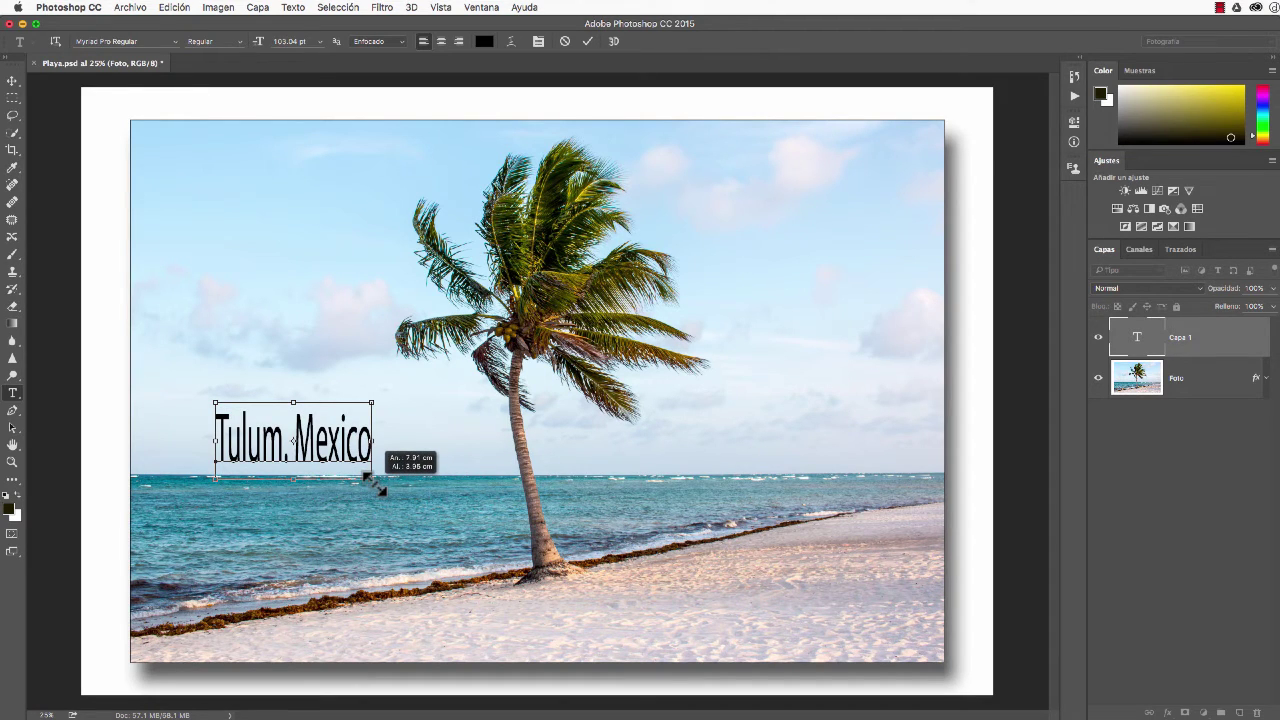
pyautogui.moveTo(370, 479)
pyautogui.mouseDown()
pyautogui.moveTo(390, 506)
pyautogui.moveTo(400, 478)
pyautogui.moveTo(461, 554)
pyautogui.moveTo(531, 594)
pyautogui.moveTo(545, 619)
pyautogui.mouseUp()
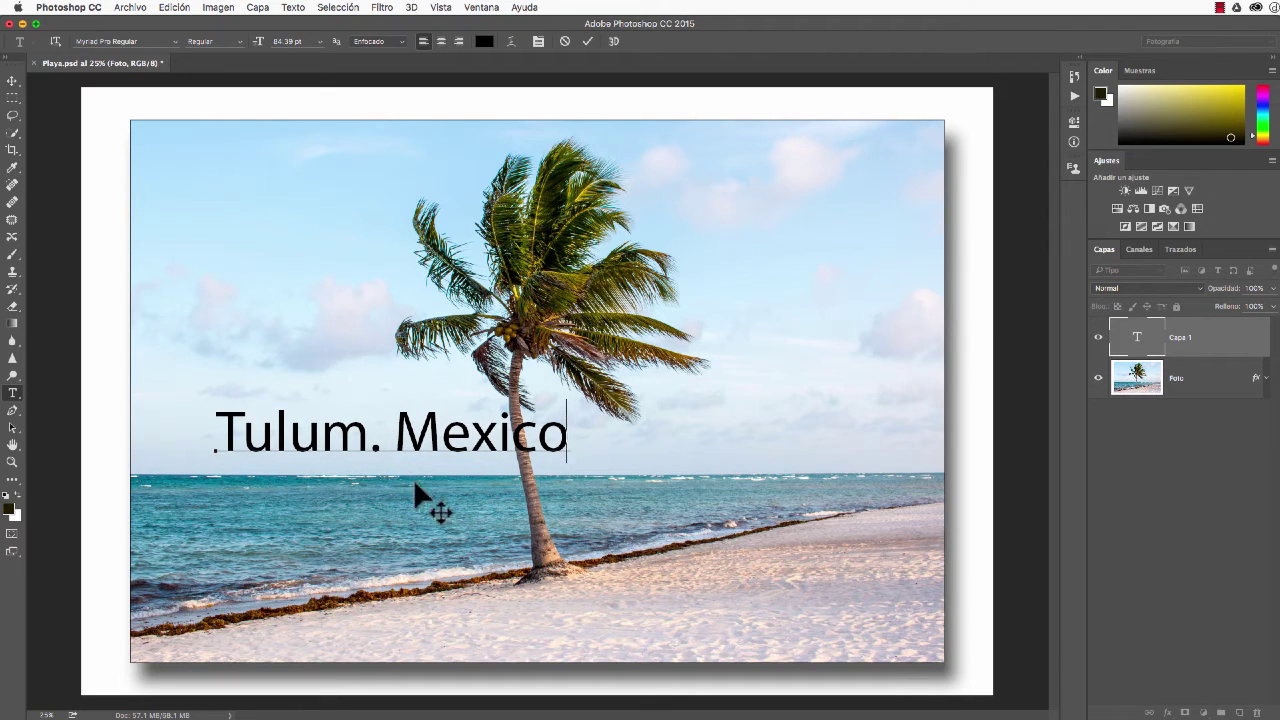
pyautogui.moveTo(437, 500); pyautogui.dragTo(339, 350)
pyautogui.moveTo(375, 226)
pyautogui.mouseDown()
pyautogui.moveTo(355, 228)
pyautogui.moveTo(366, 235)
pyautogui.moveTo(364, 223)
pyautogui.mouseUp()
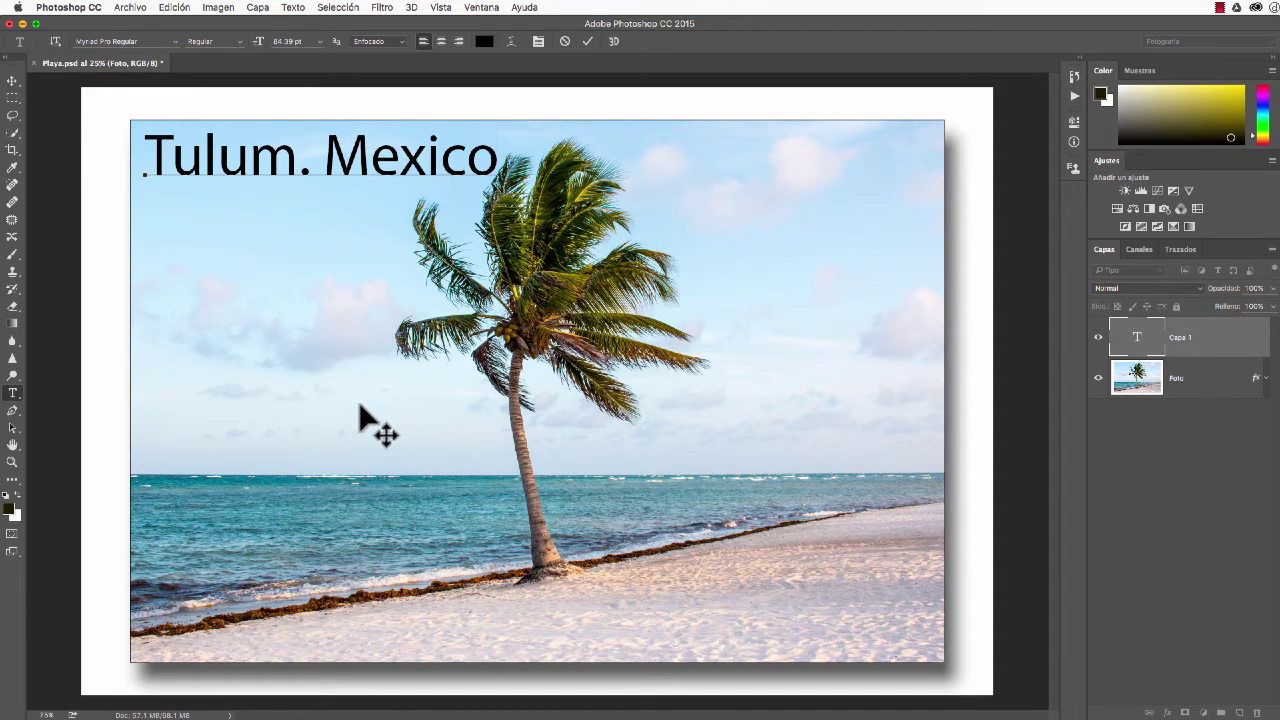
# - Replace the plain e in 'Mexico' with é and commit the text as 'Tulum. México'
pyautogui.doubleClick(395, 148)
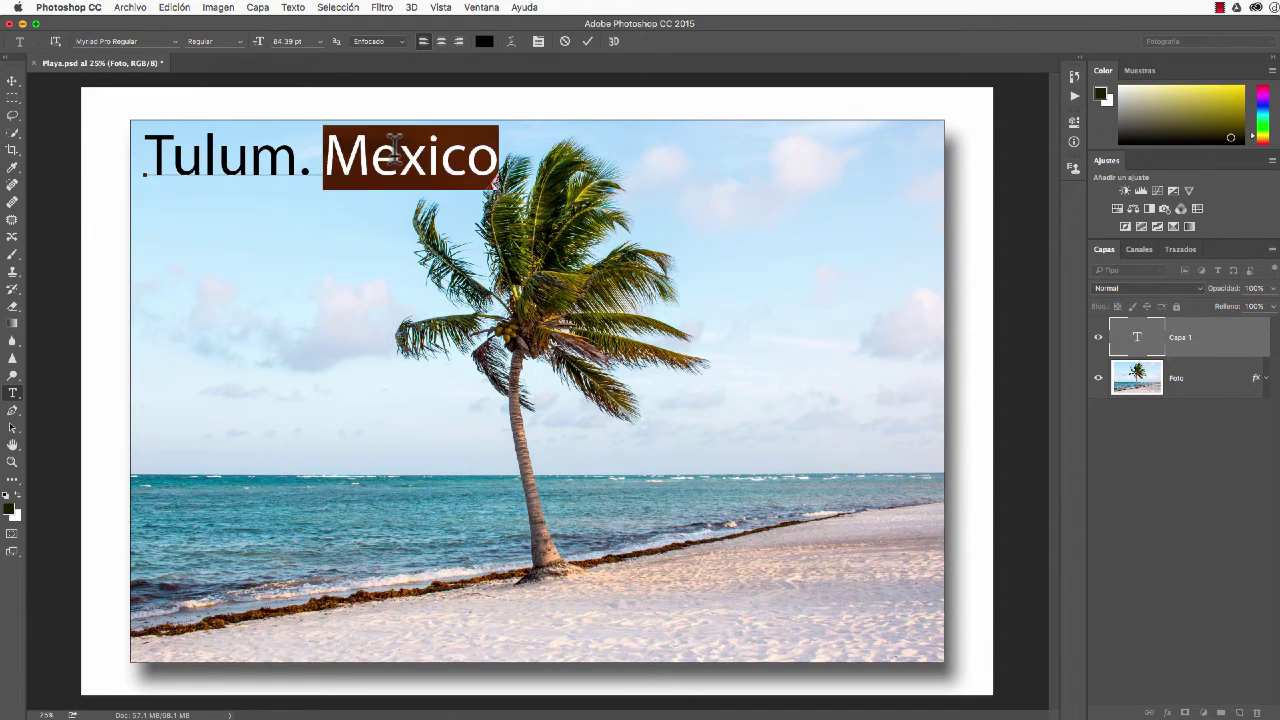
pyautogui.tripleClick(393, 148)
pyautogui.click(398, 150)
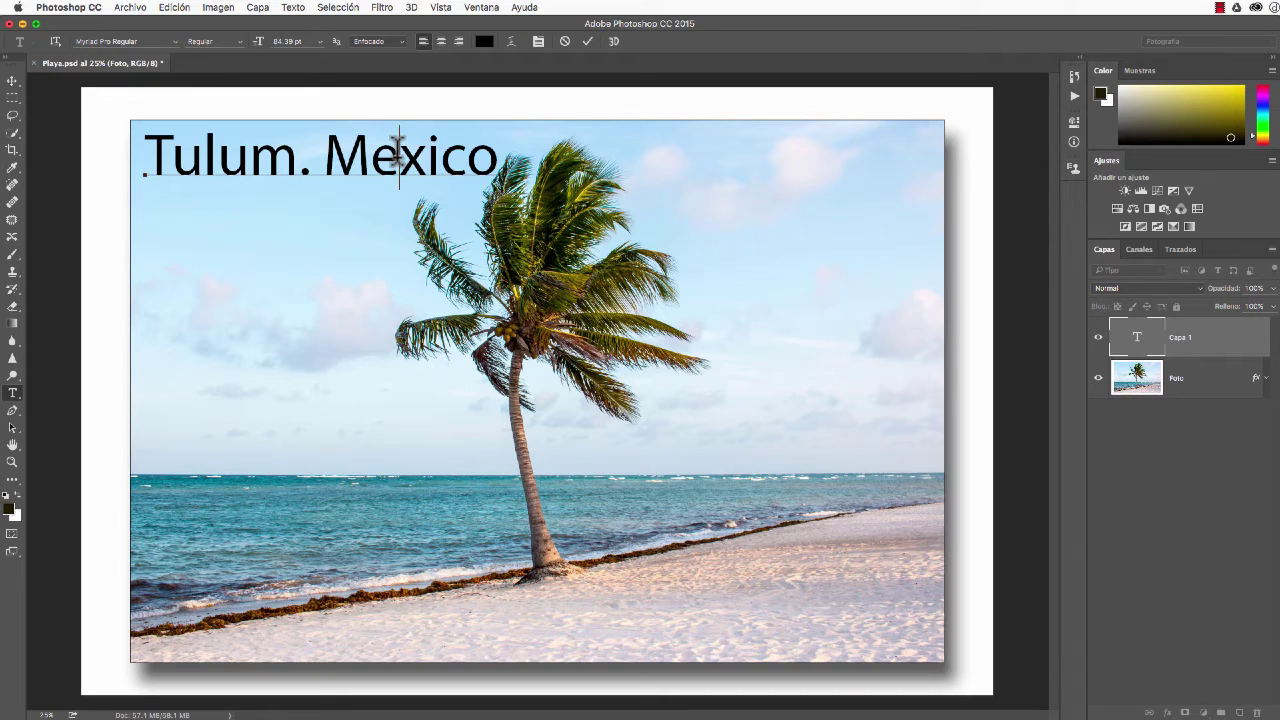
pyautogui.press('BackSpace')
pyautogui.hotkey('alt', 'e')
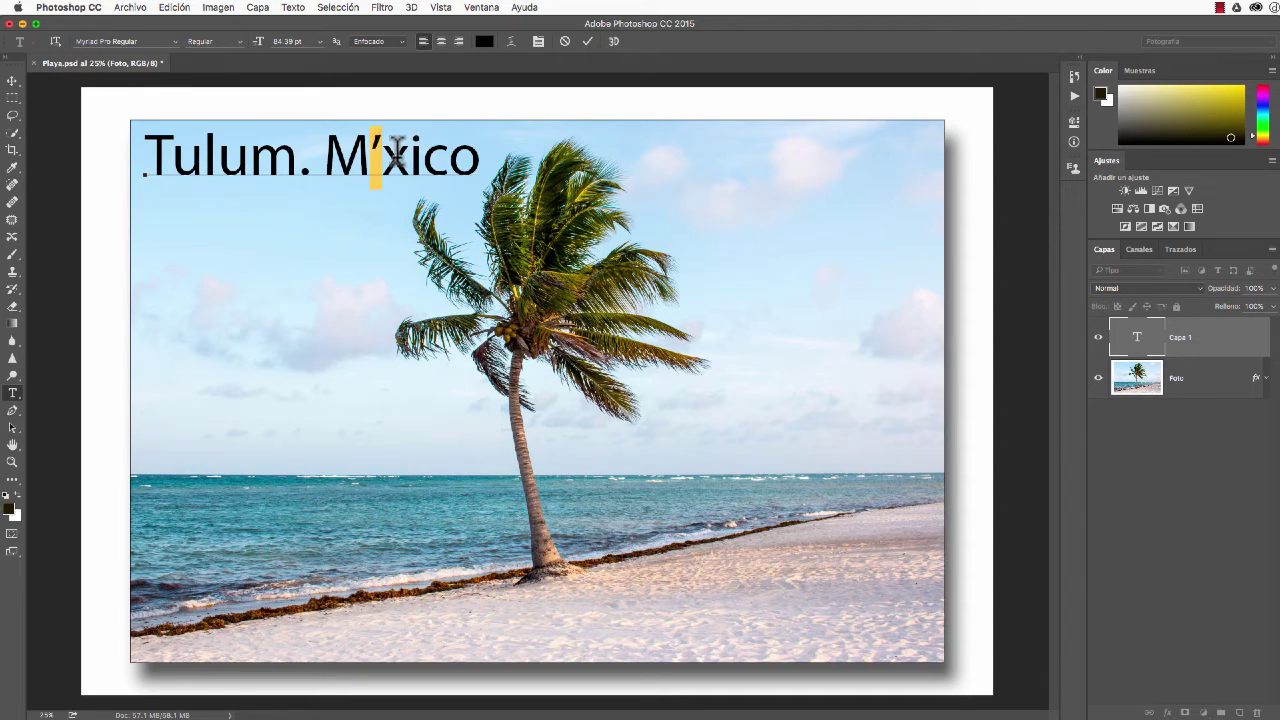
pyautogui.write('e')
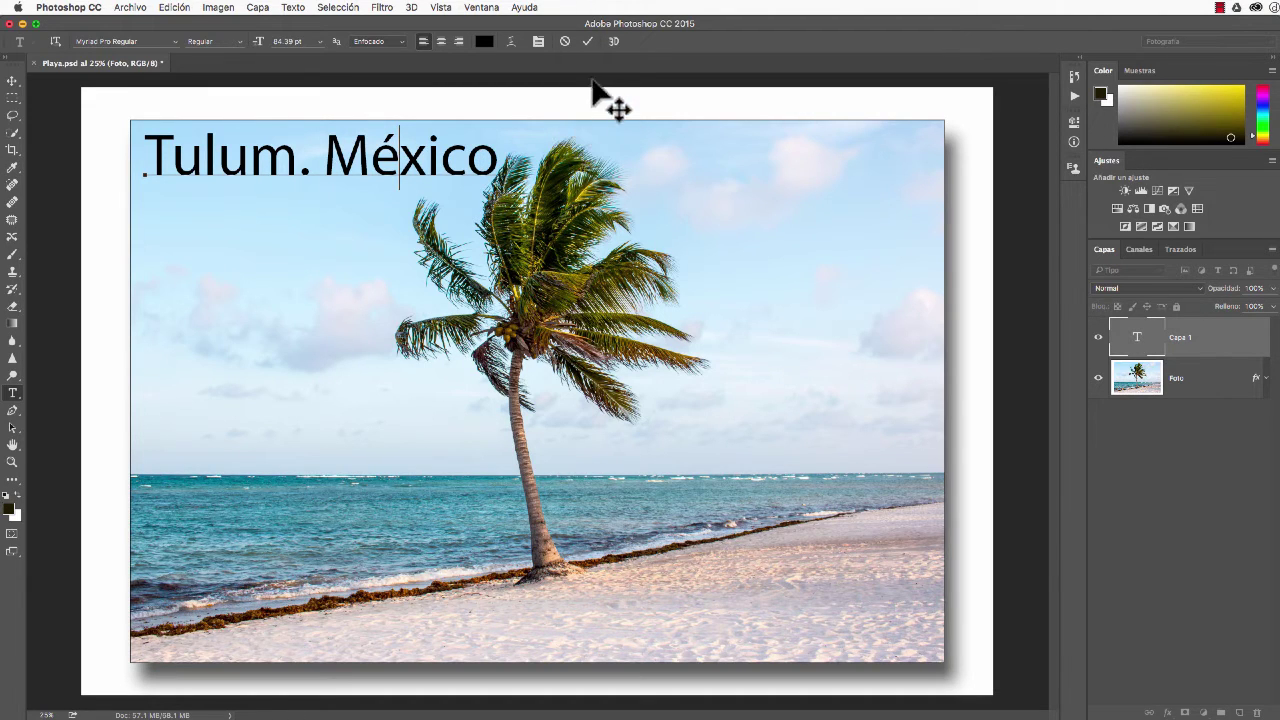
pyautogui.click(587, 41)
pyautogui.click(1173, 544)
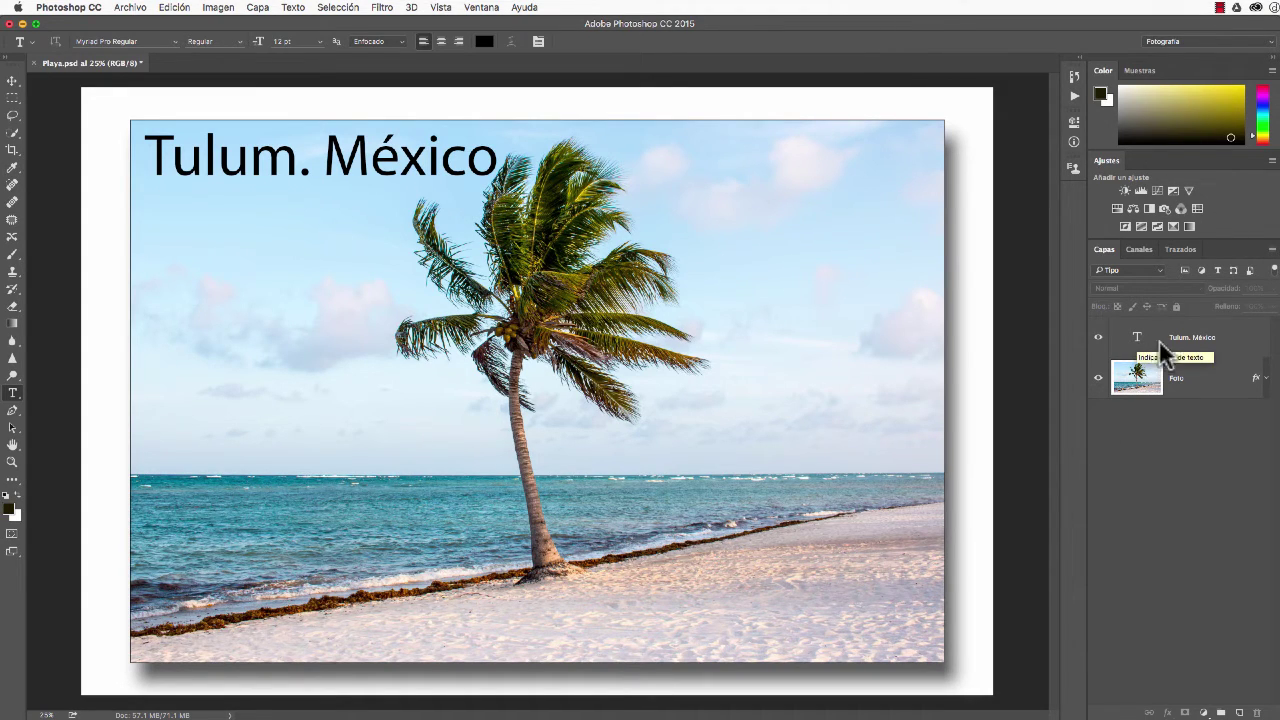
# - Drag the Foto layer's effects onto the headline layer, then return them to Foto
pyautogui.click(1265, 379)
pyautogui.moveTo(1142, 408); pyautogui.dragTo(1139, 340)
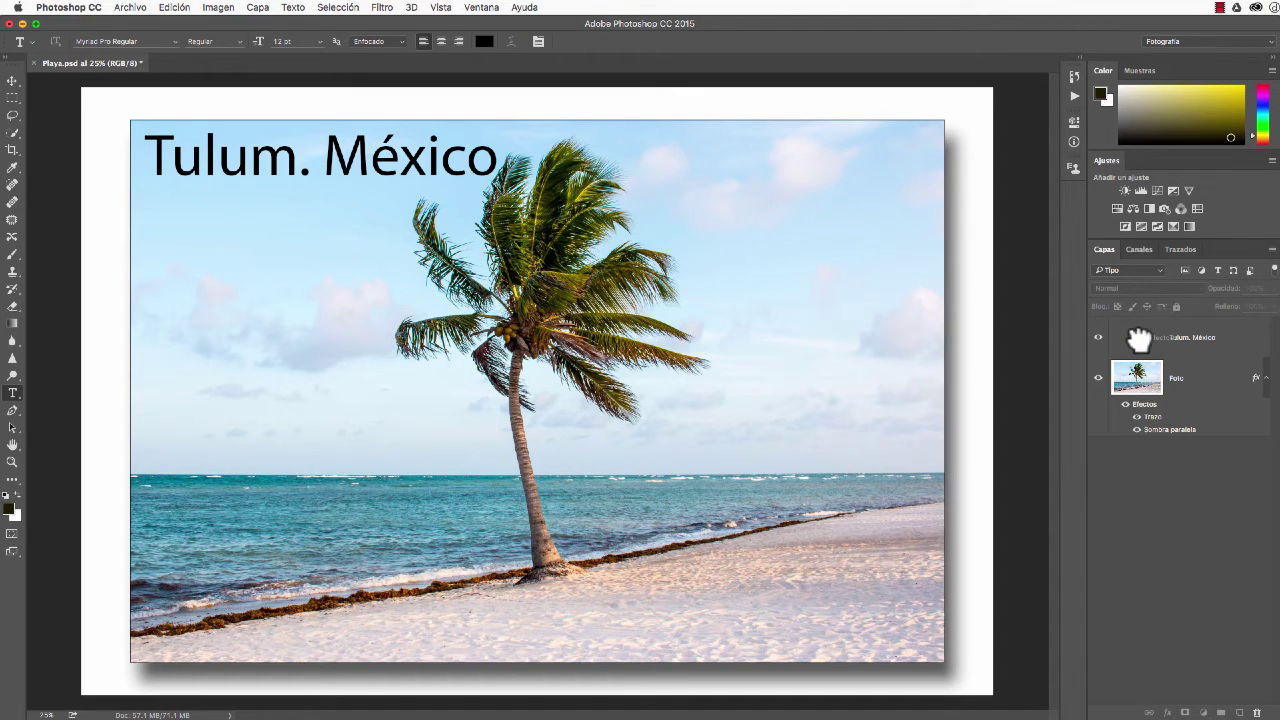
pyautogui.moveTo(1139, 338); pyautogui.dragTo(1139, 340)
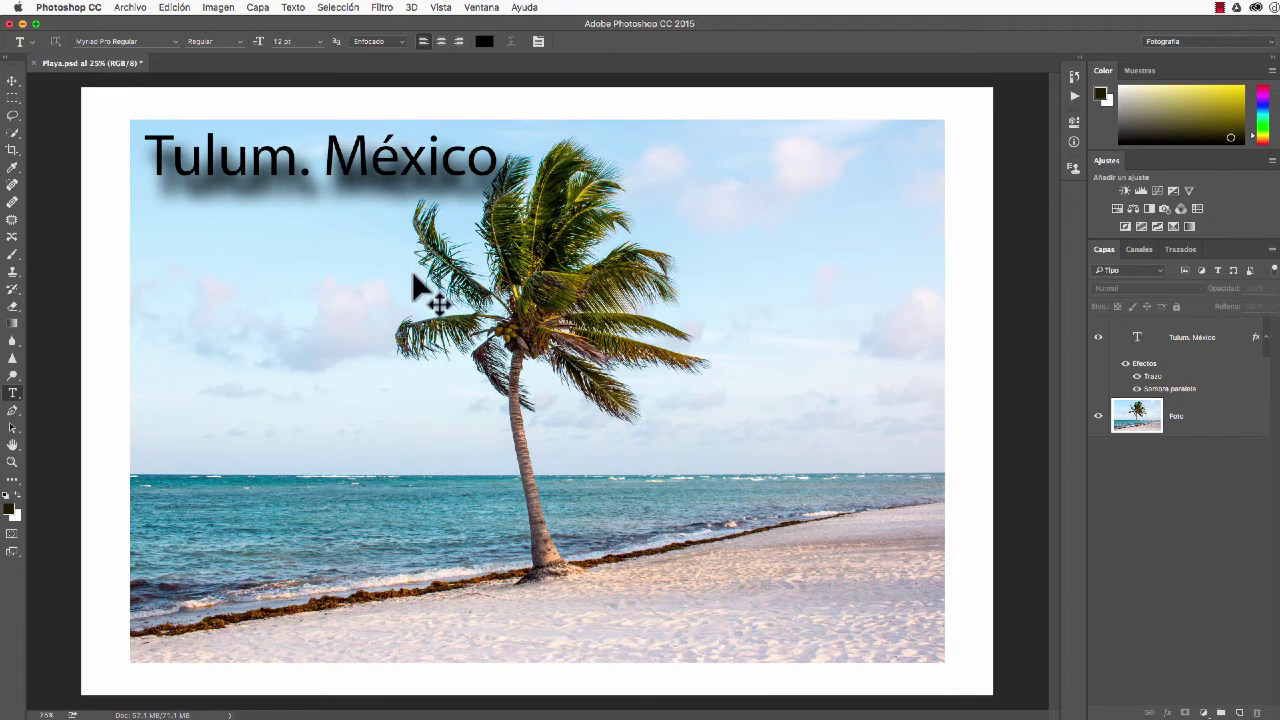
pyautogui.moveTo(413, 275); pyautogui.dragTo(412, 267)
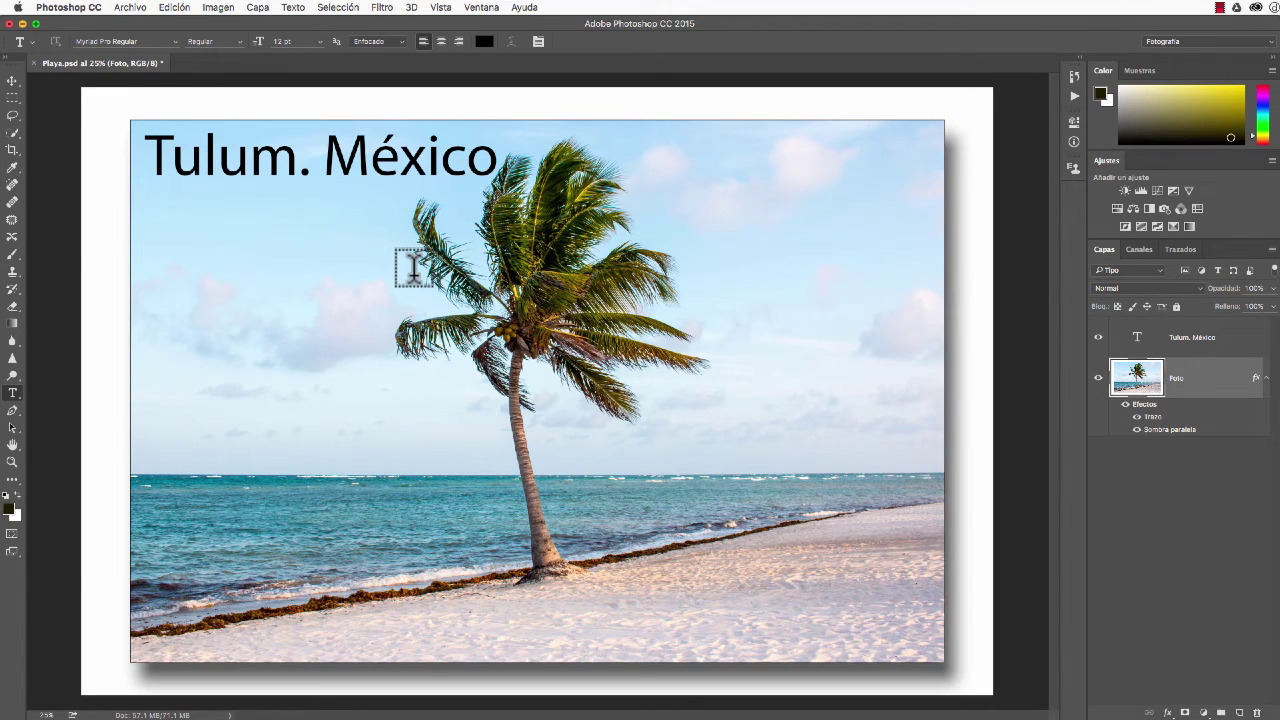
# - Copy the Foto layer's Trazo and Sombra paralela effects onto the 'Tulum. México' layer
pyautogui.click(1190, 337)
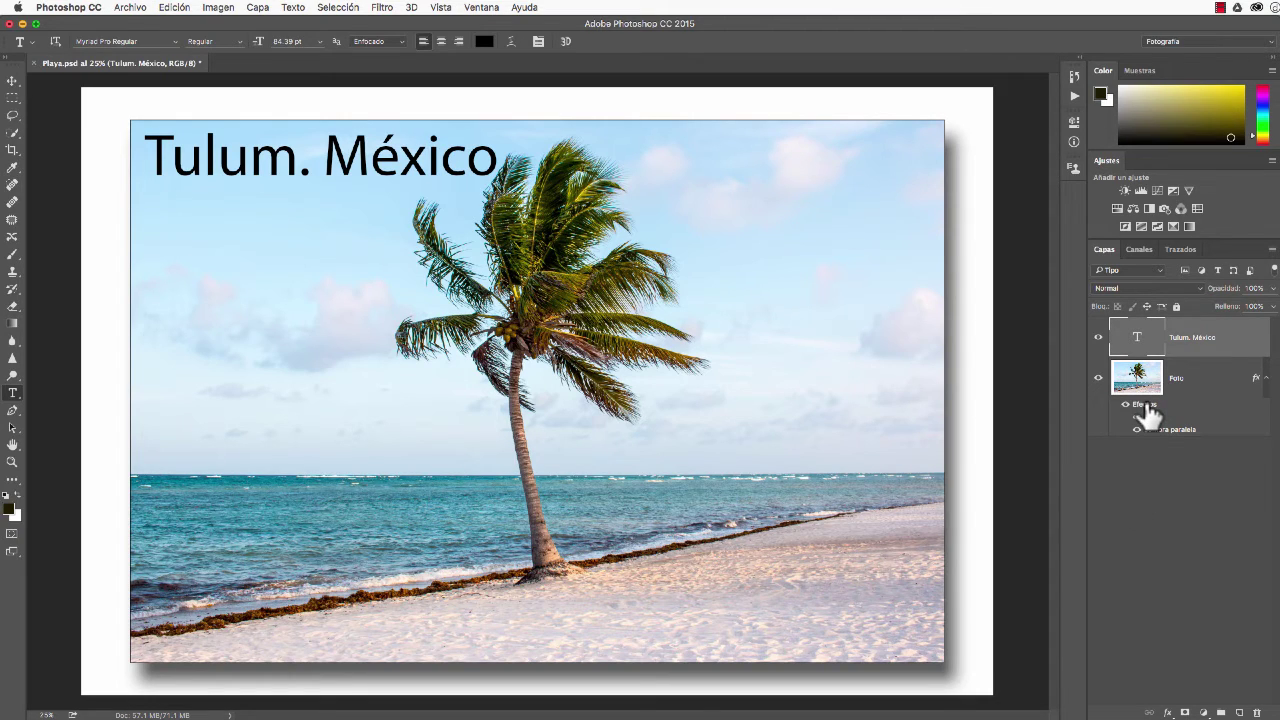
pyautogui.moveTo(1147, 410); pyautogui.dragTo(1150, 340)
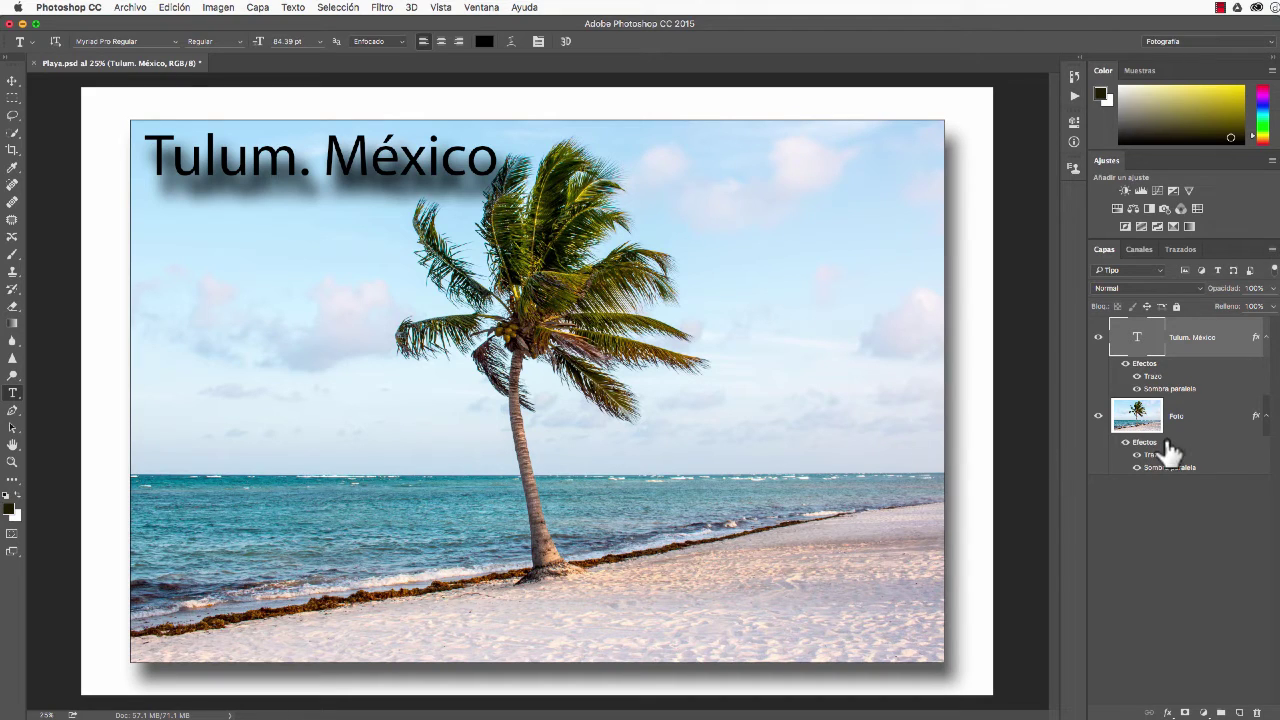
pyautogui.moveTo(1150, 455)
pyautogui.mouseDown()
pyautogui.moveTo(485, 180)
pyautogui.moveTo(483, 167)
pyautogui.mouseUp()
pyautogui.moveTo(481, 160)
pyautogui.mouseDown()
pyautogui.moveTo(954, 346)
pyautogui.moveTo(400, 150)
pyautogui.mouseUp()
# - Open the headline's layer style on Sombra paralela and drag its shadow on the canvas
pyautogui.doubleClick(1145, 375)
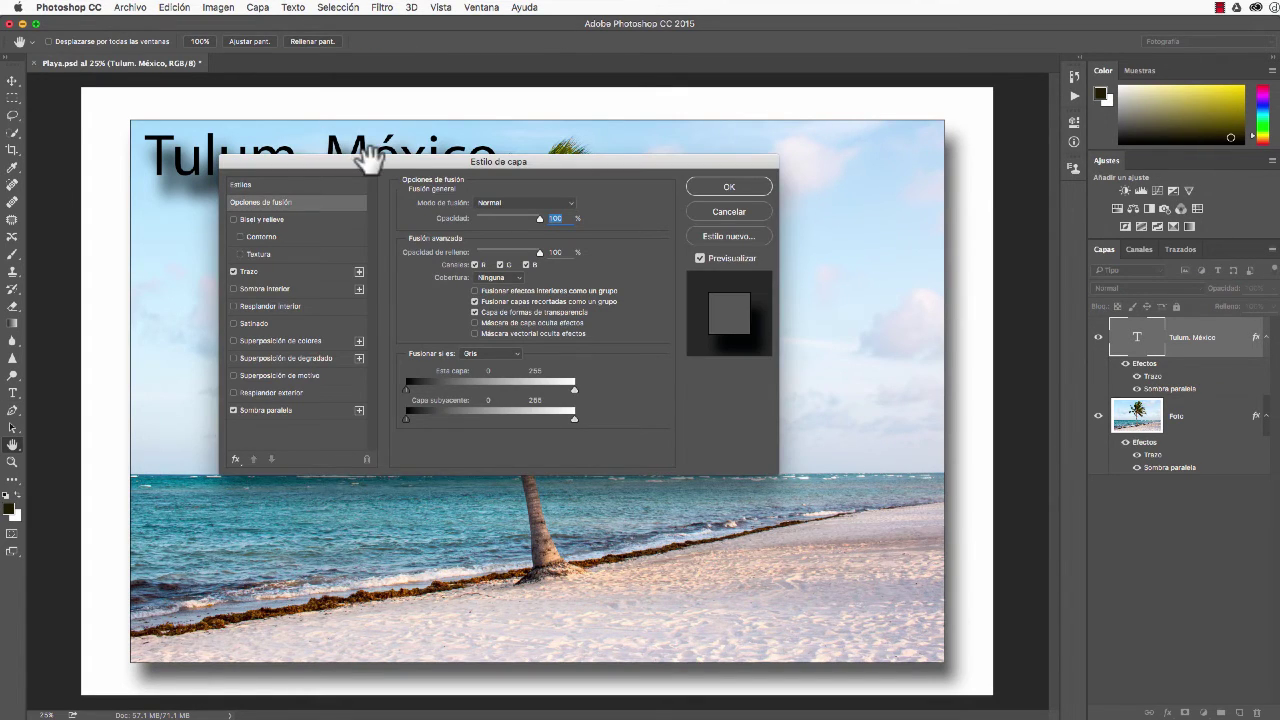
pyautogui.moveTo(370, 157); pyautogui.dragTo(316, 243)
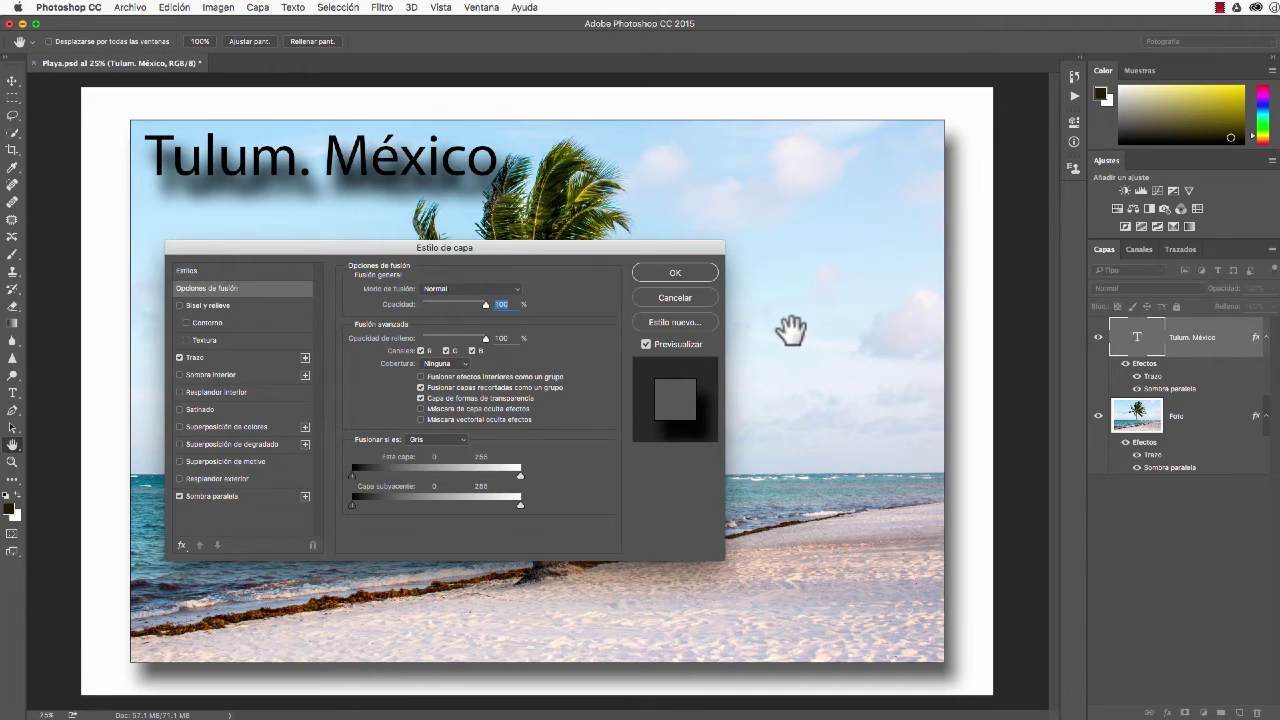
pyautogui.click(212, 496)
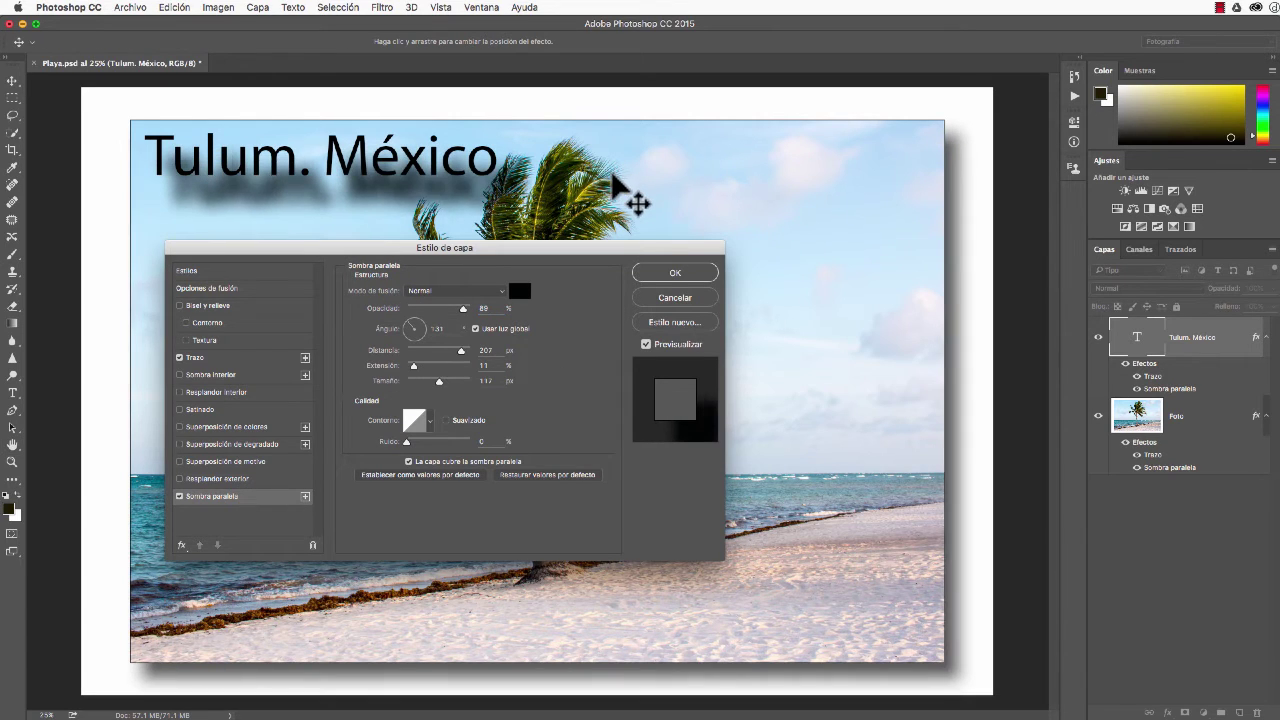
pyautogui.moveTo(613, 176)
pyautogui.mouseDown()
pyautogui.moveTo(651, 162)
pyautogui.moveTo(624, 150)
pyautogui.moveTo(649, 145)
pyautogui.moveTo(663, 209)
pyautogui.moveTo(552, 190)
pyautogui.moveTo(571, 158)
pyautogui.moveTo(623, 194)
pyautogui.moveTo(630, 164)
pyautogui.moveTo(671, 163)
pyautogui.moveTo(617, 156)
pyautogui.mouseUp()
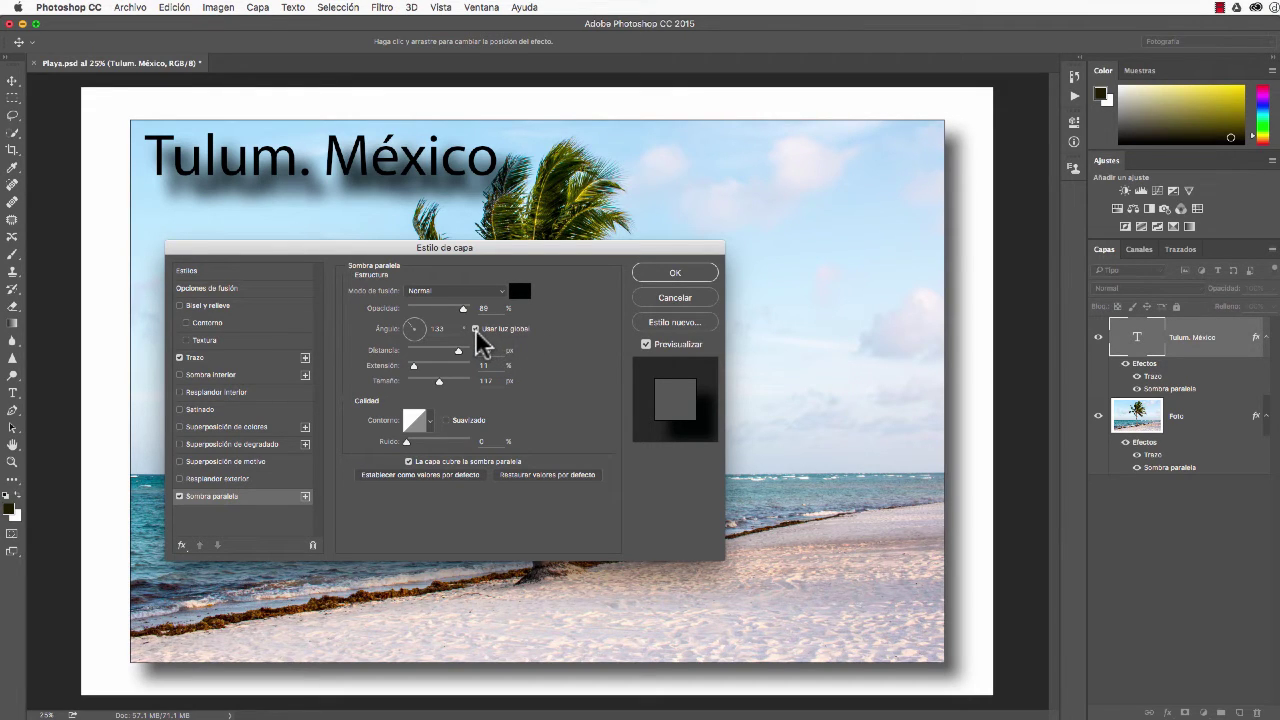
# - Untick Usar luz global and set the shadow to 107°, 27 px distance, 7% spread
pyautogui.click(475, 329)
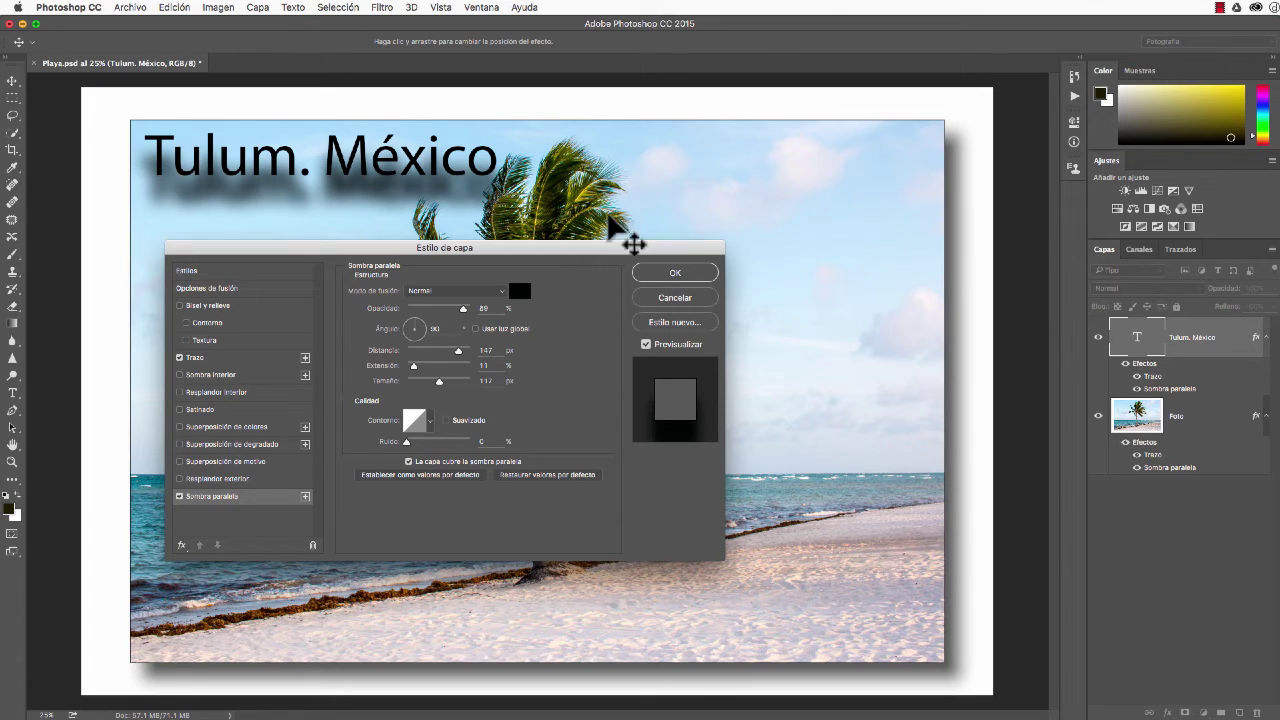
pyautogui.moveTo(546, 188)
pyautogui.mouseDown()
pyautogui.moveTo(543, 166)
pyautogui.moveTo(578, 200)
pyautogui.moveTo(566, 201)
pyautogui.mouseUp()
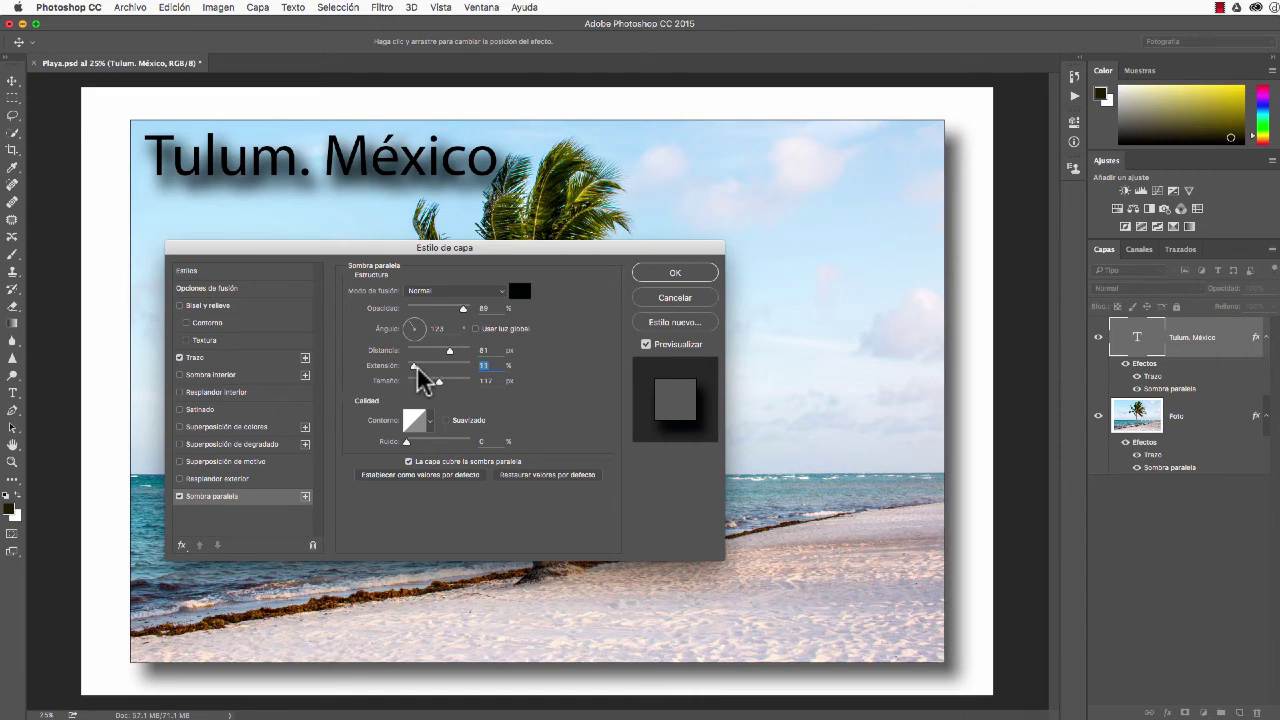
pyautogui.moveTo(414, 367); pyautogui.dragTo(416, 382)
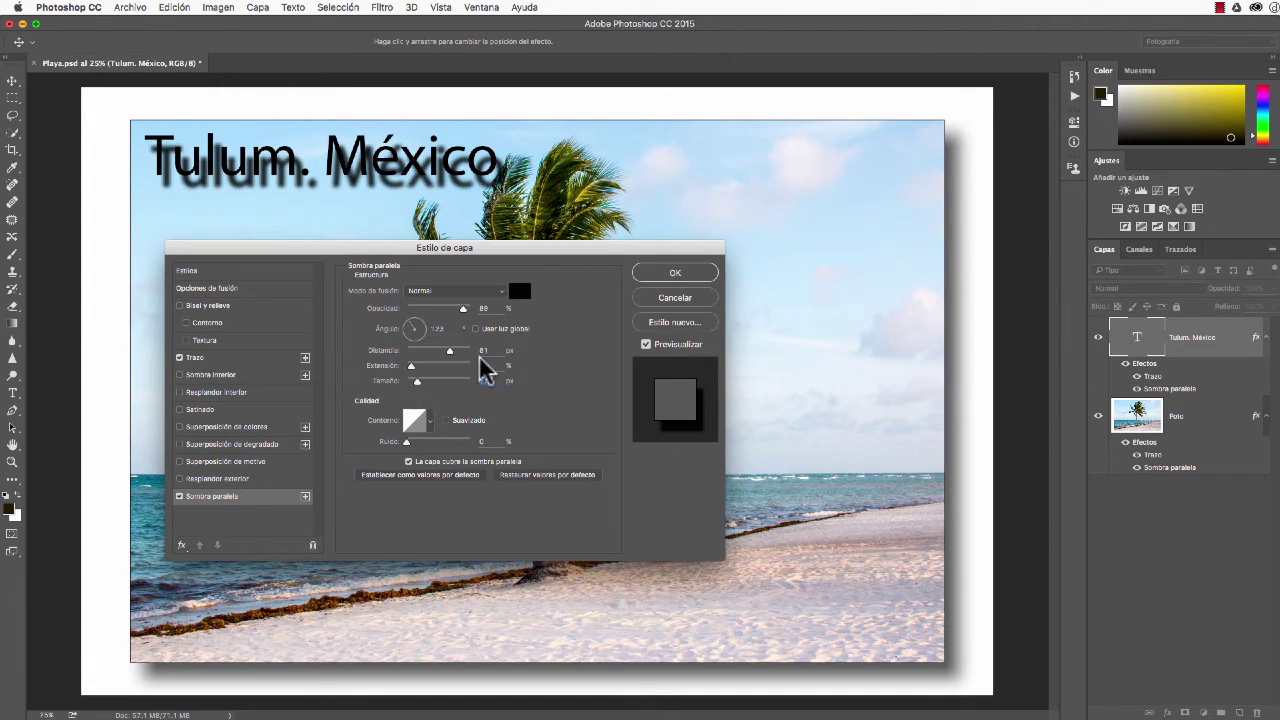
pyautogui.moveTo(505, 242); pyautogui.dragTo(479, 213)
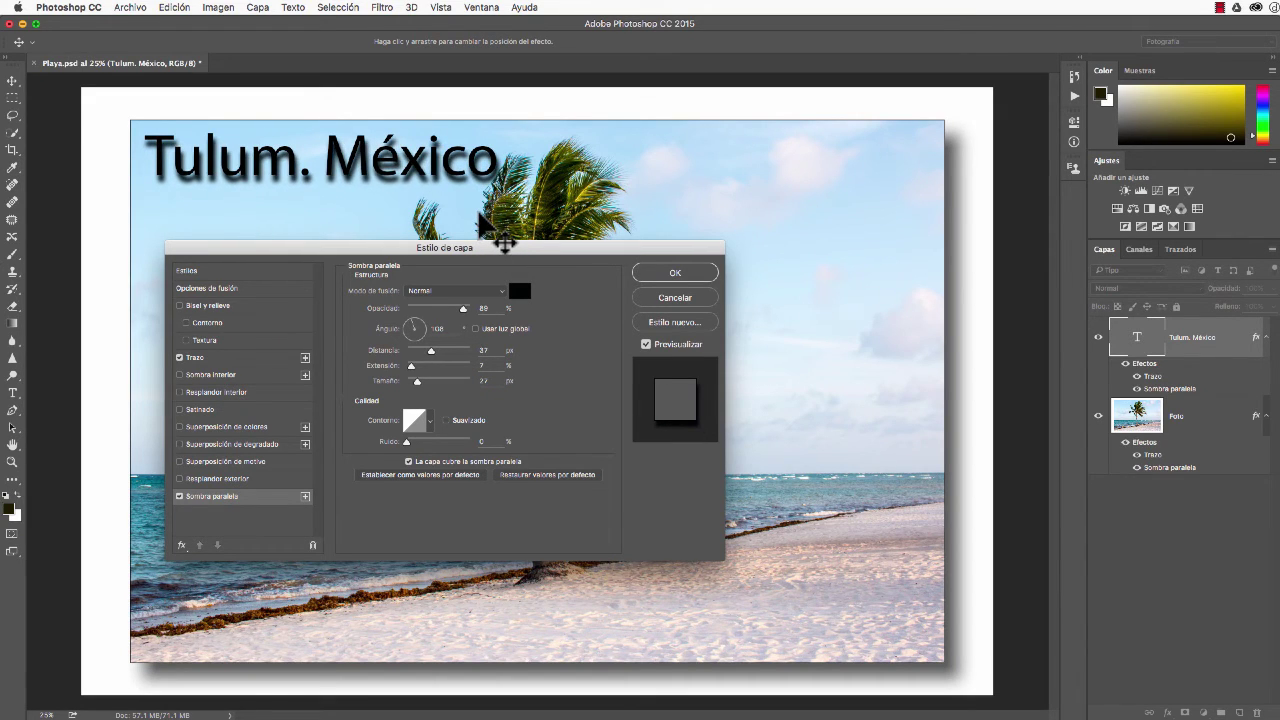
pyautogui.moveTo(480, 213); pyautogui.dragTo(479, 213)
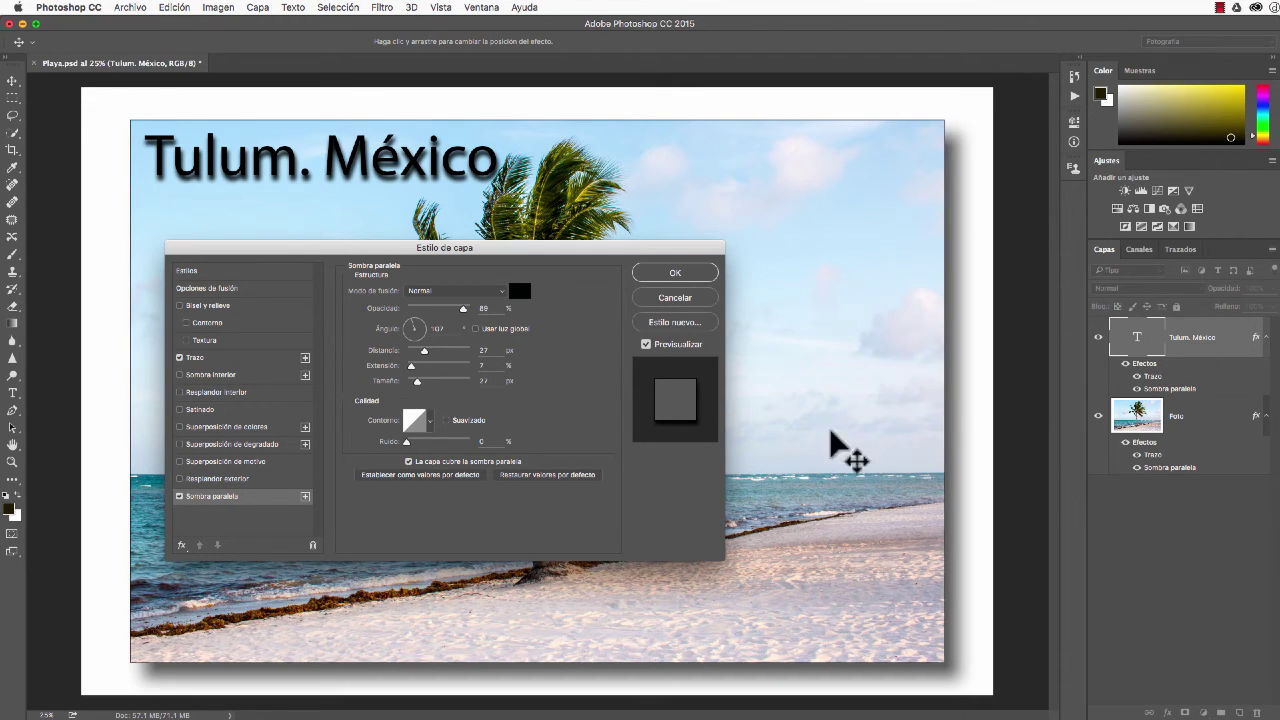
# - Apply the shadow, then use Paso atrás four times to strip the headline's effects
pyautogui.click(674, 272)
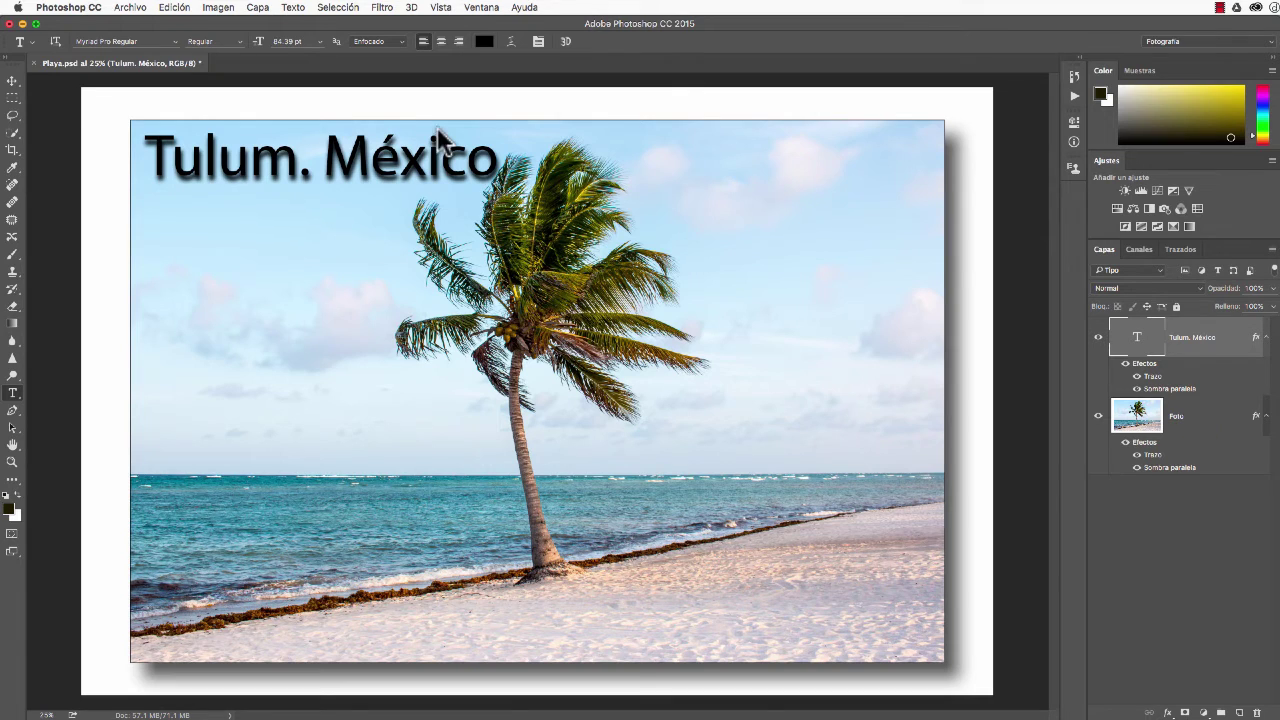
pyautogui.click(172, 8)
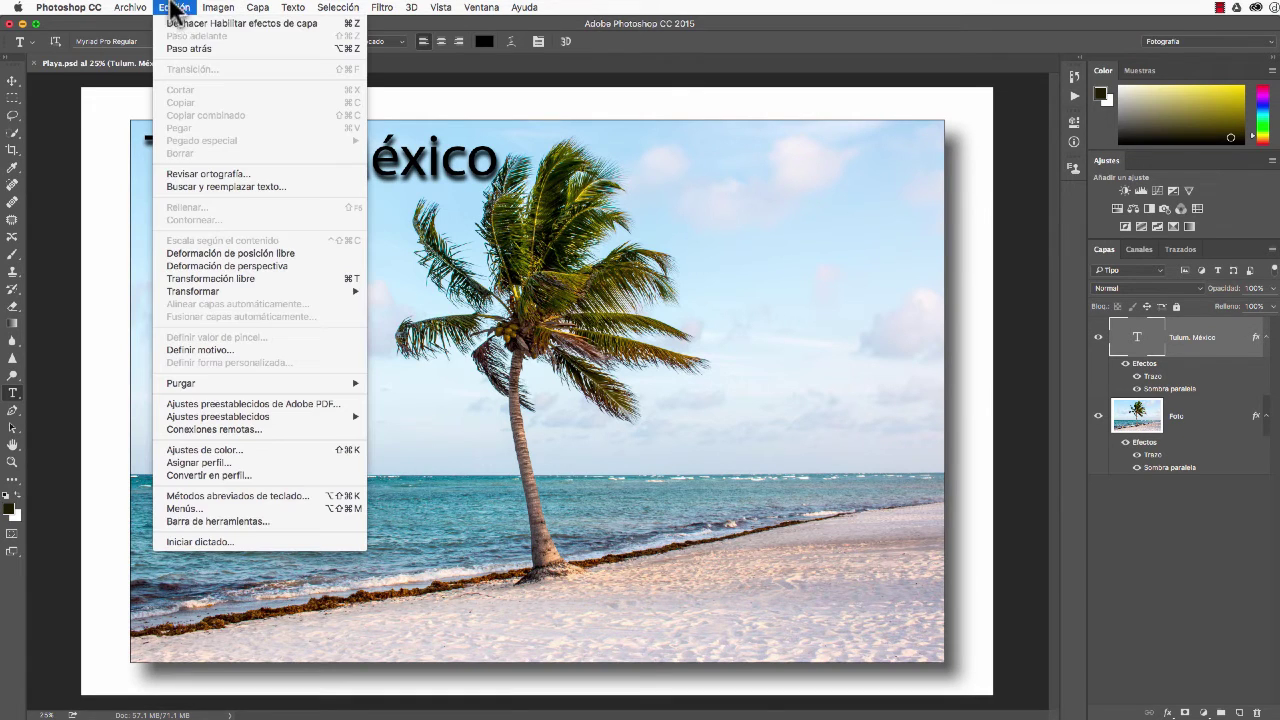
pyautogui.click(190, 48)
pyautogui.click(178, 8)
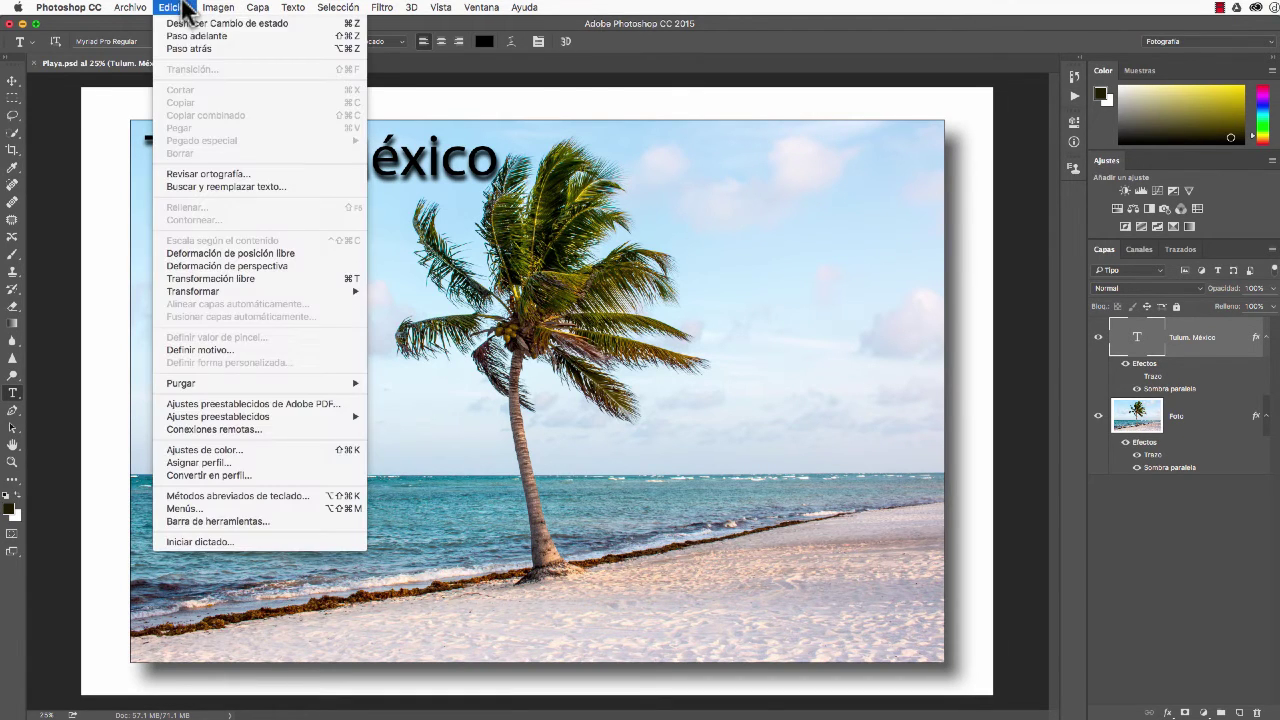
pyautogui.click(196, 48)
pyautogui.click(180, 8)
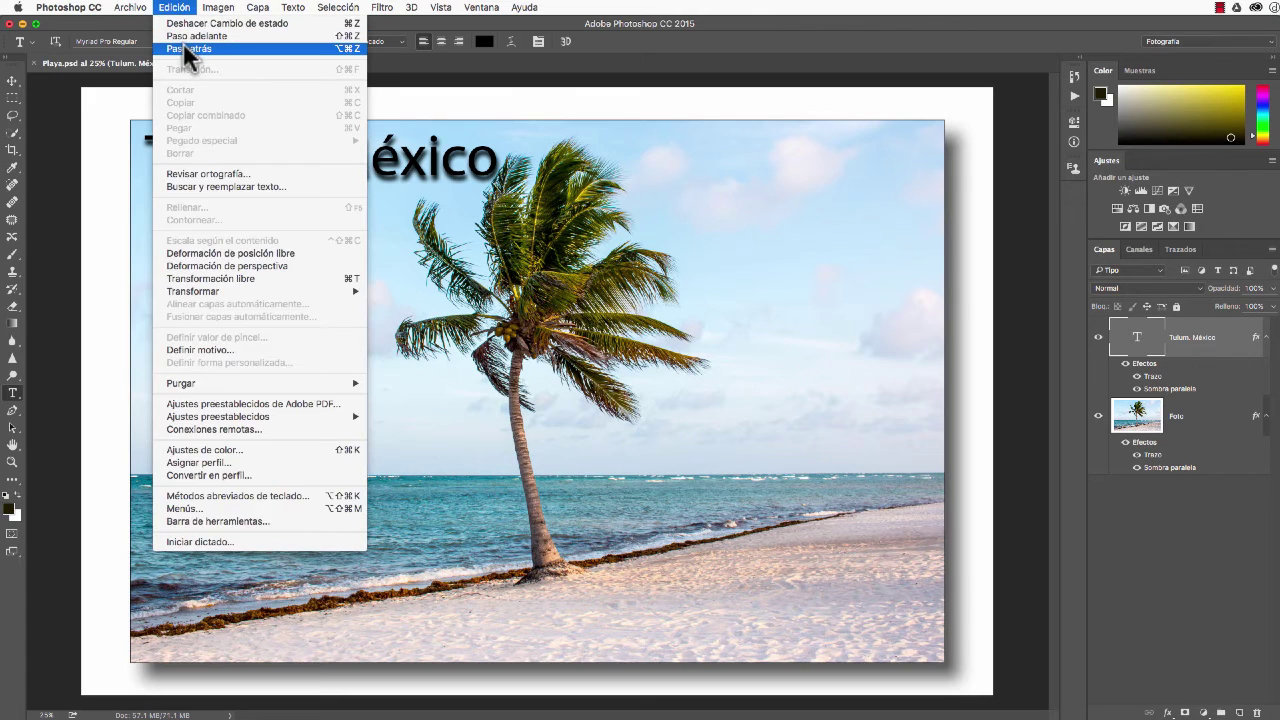
pyautogui.click(184, 48)
pyautogui.click(185, 9)
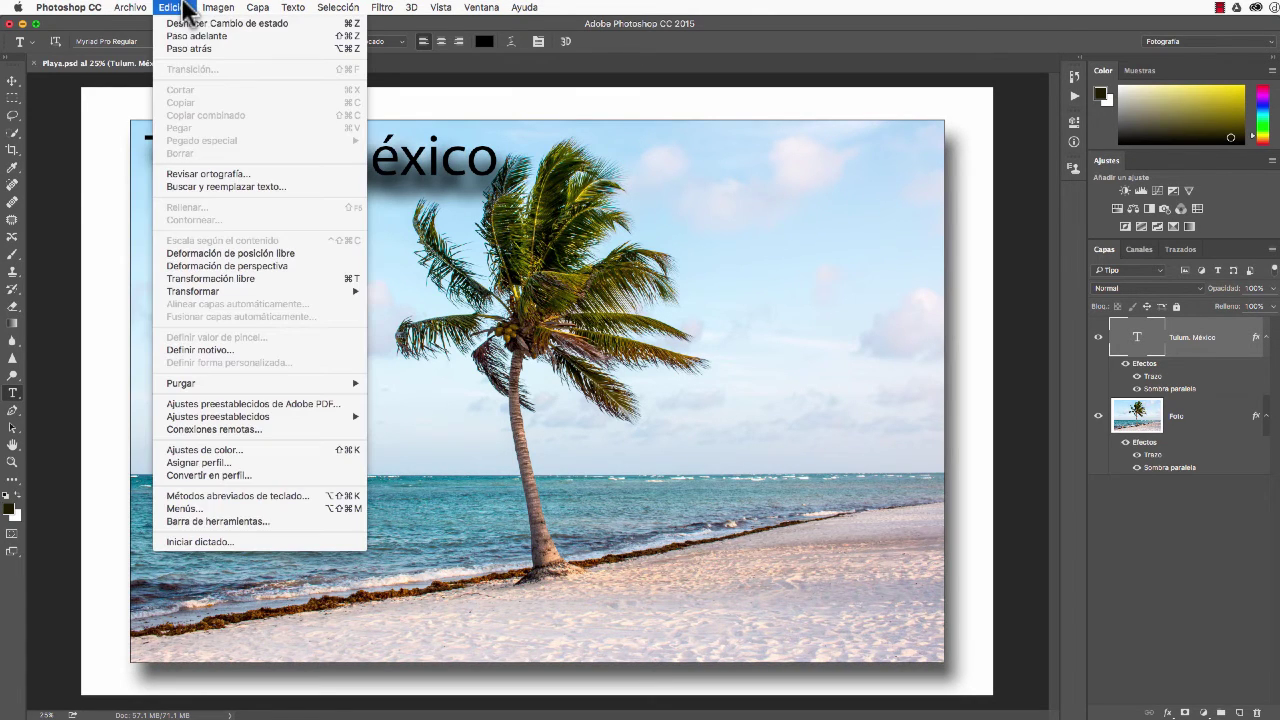
pyautogui.click(187, 48)
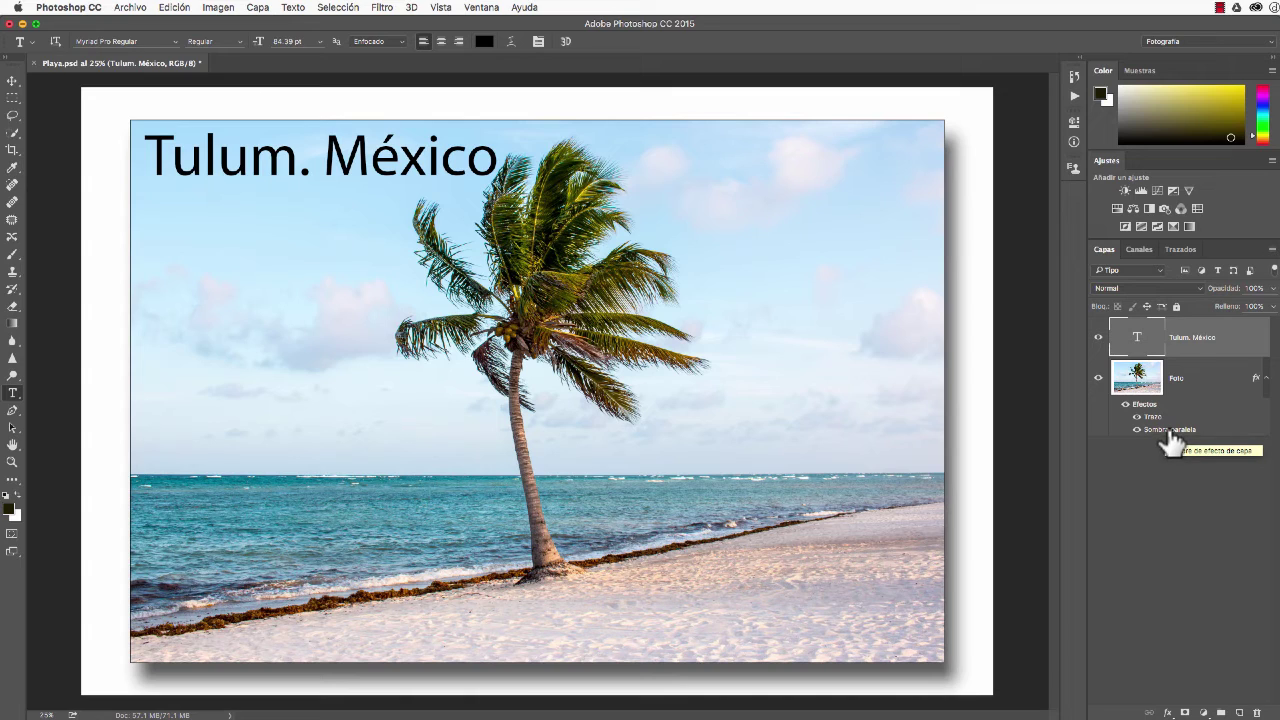
# - Copy only the photo's Sombra paralela onto the title and open it with Usar luz global unticked
pyautogui.moveTo(1168, 432); pyautogui.dragTo(1172, 333)
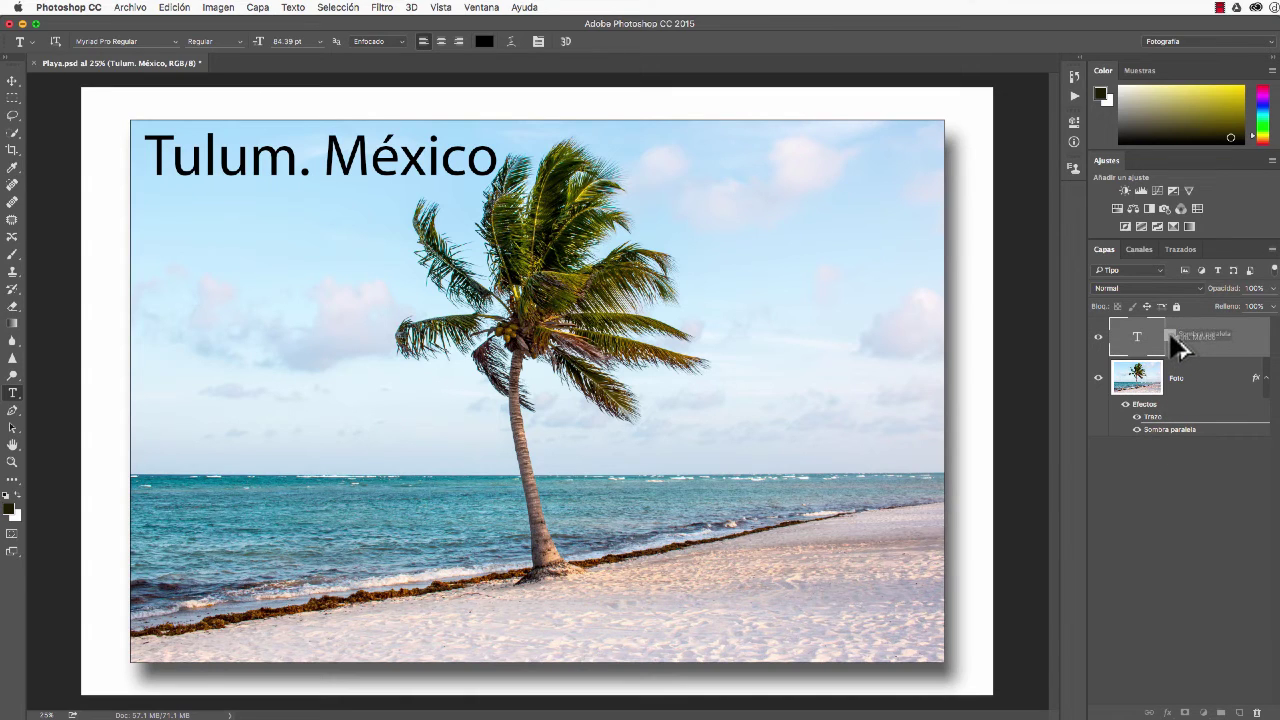
pyautogui.moveTo(1170, 335); pyautogui.dragTo(1170, 335)
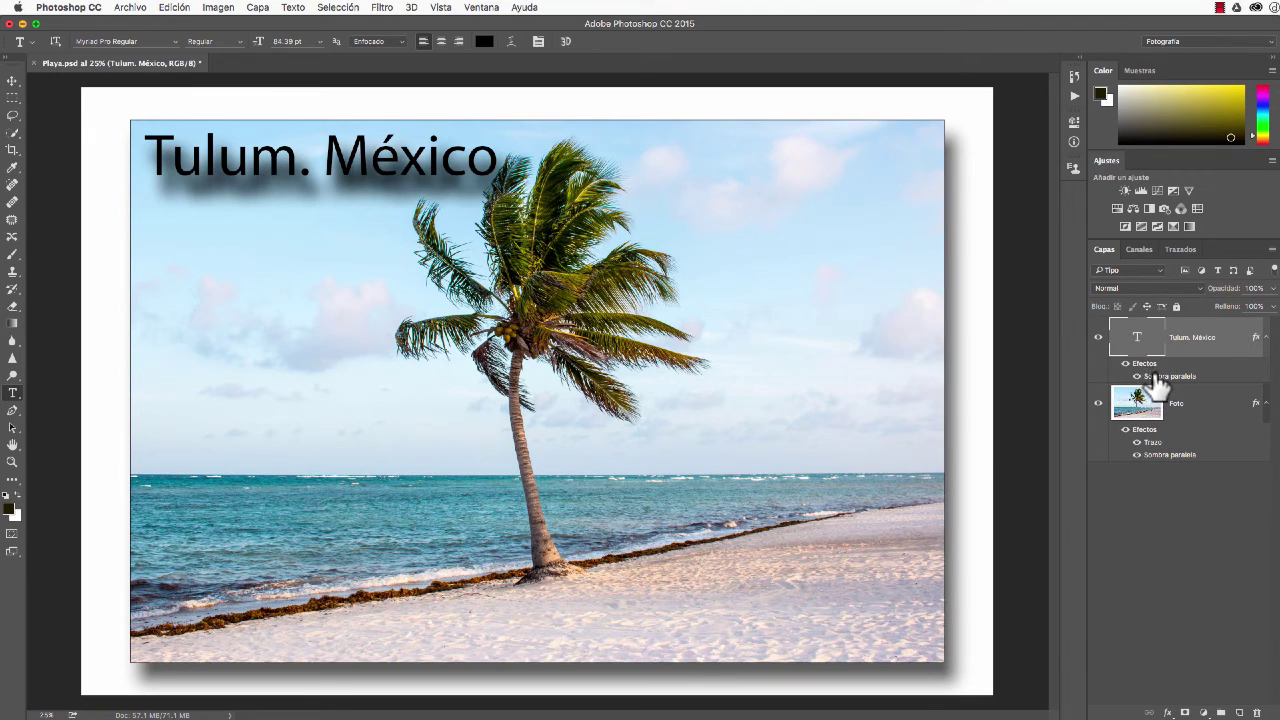
pyautogui.doubleClick(1160, 376)
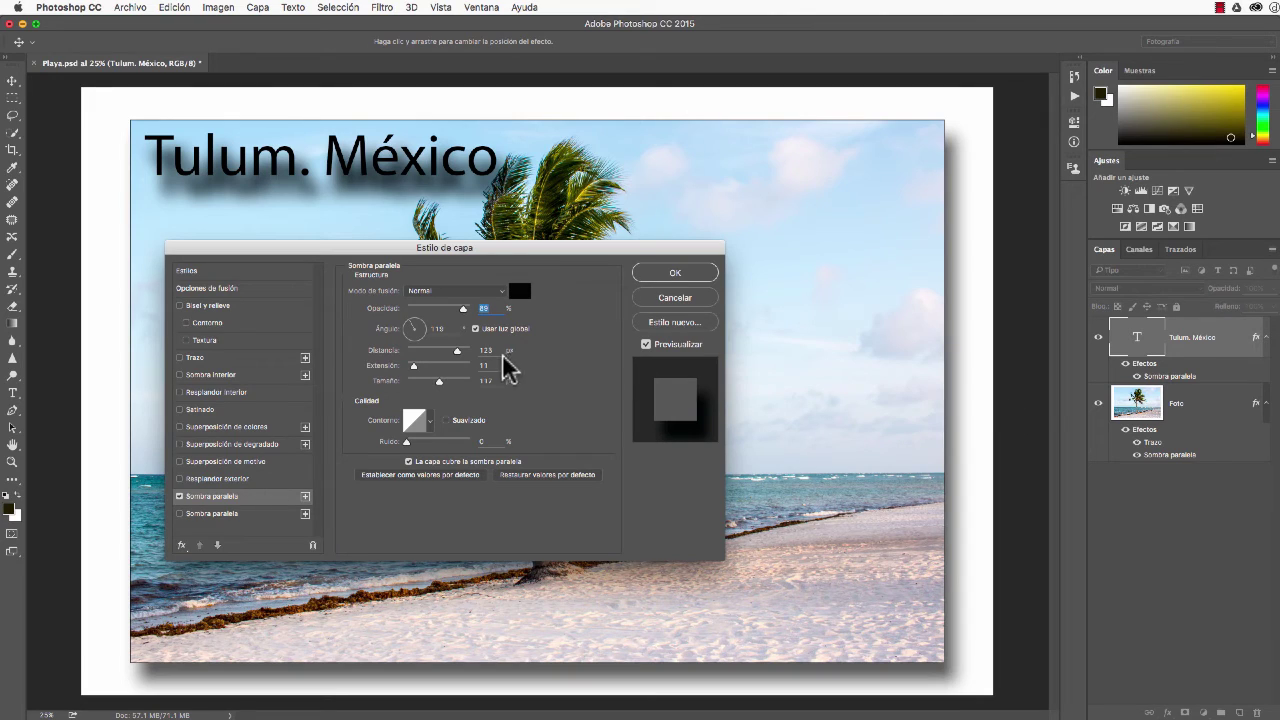
pyautogui.click(475, 330)
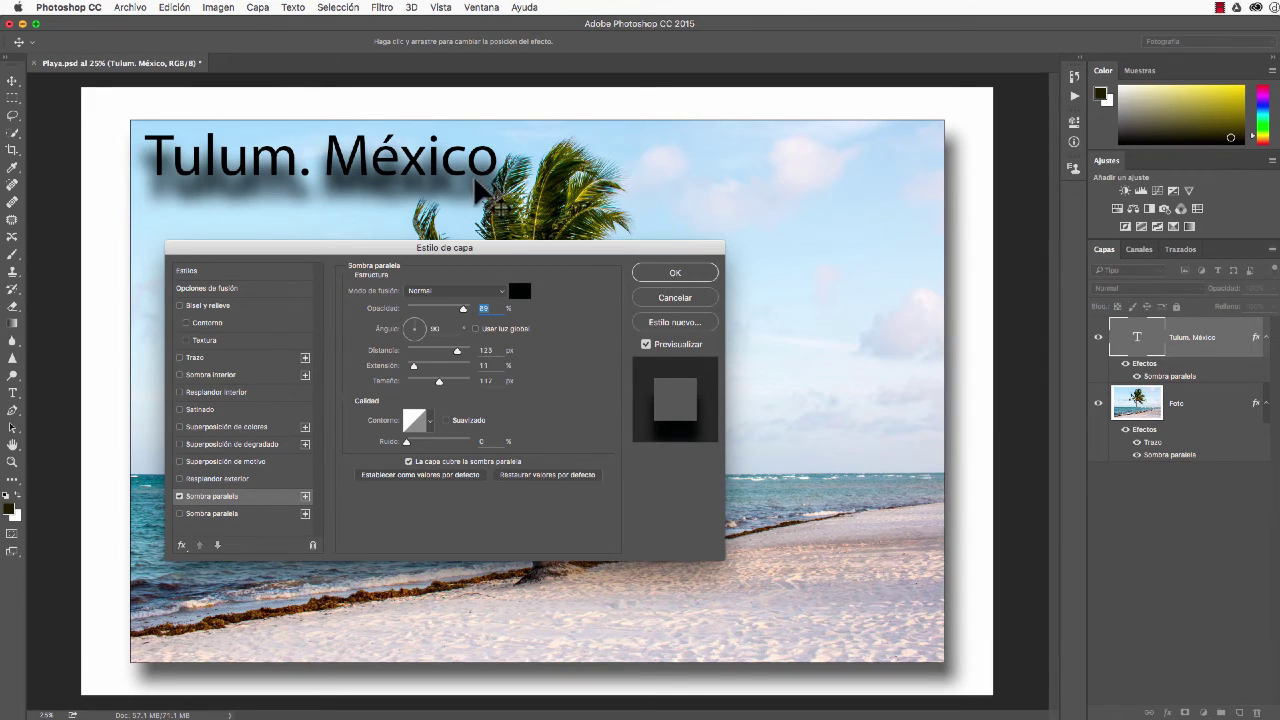
# - Tighten the title shadow to 34 px distance, 0% spread and 74 px size
pyautogui.moveTo(480, 186); pyautogui.dragTo(484, 175)
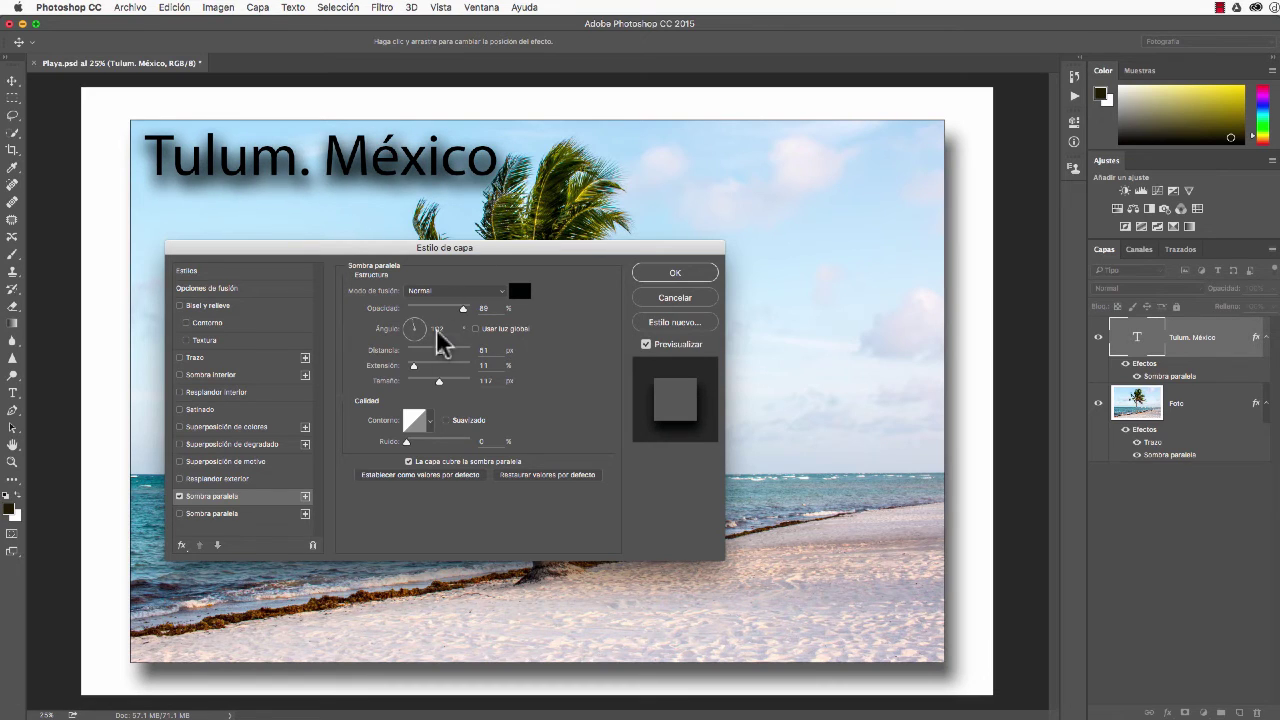
pyautogui.moveTo(439, 381); pyautogui.dragTo(418, 366)
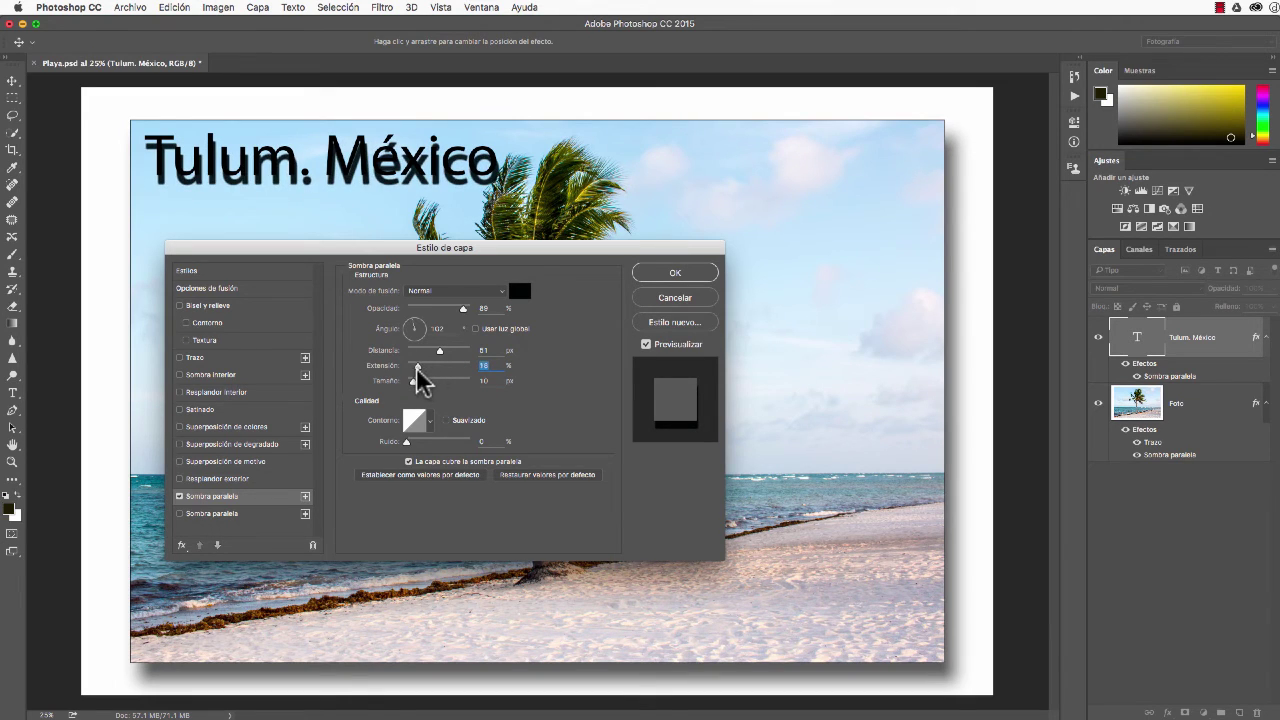
pyautogui.moveTo(416, 366); pyautogui.dragTo(428, 338)
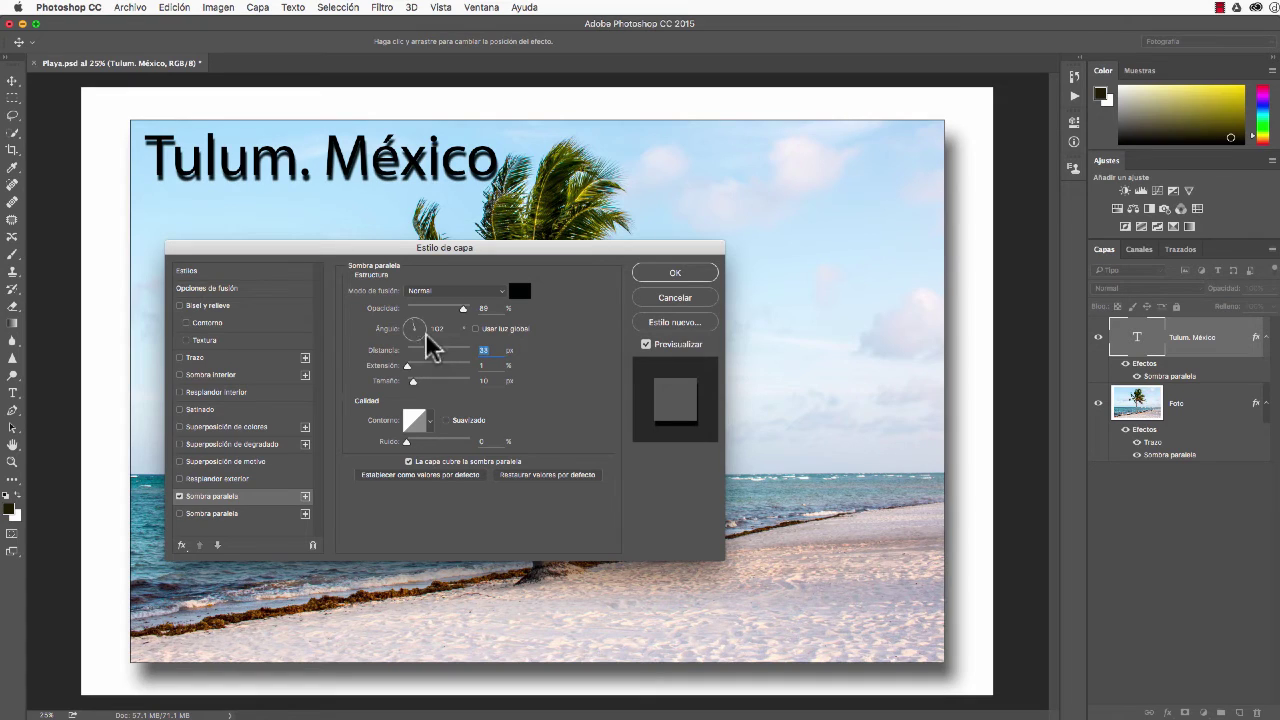
pyautogui.moveTo(400, 228); pyautogui.dragTo(394, 217)
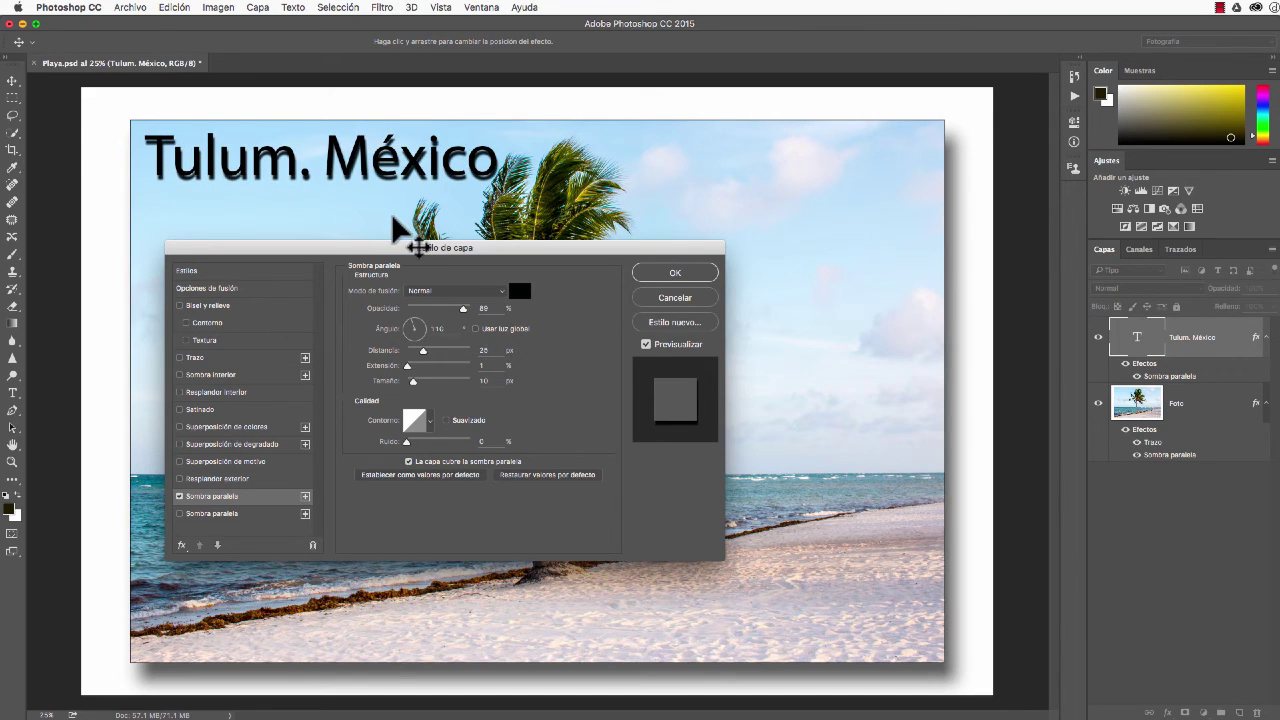
pyautogui.moveTo(393, 218); pyautogui.dragTo(391, 228)
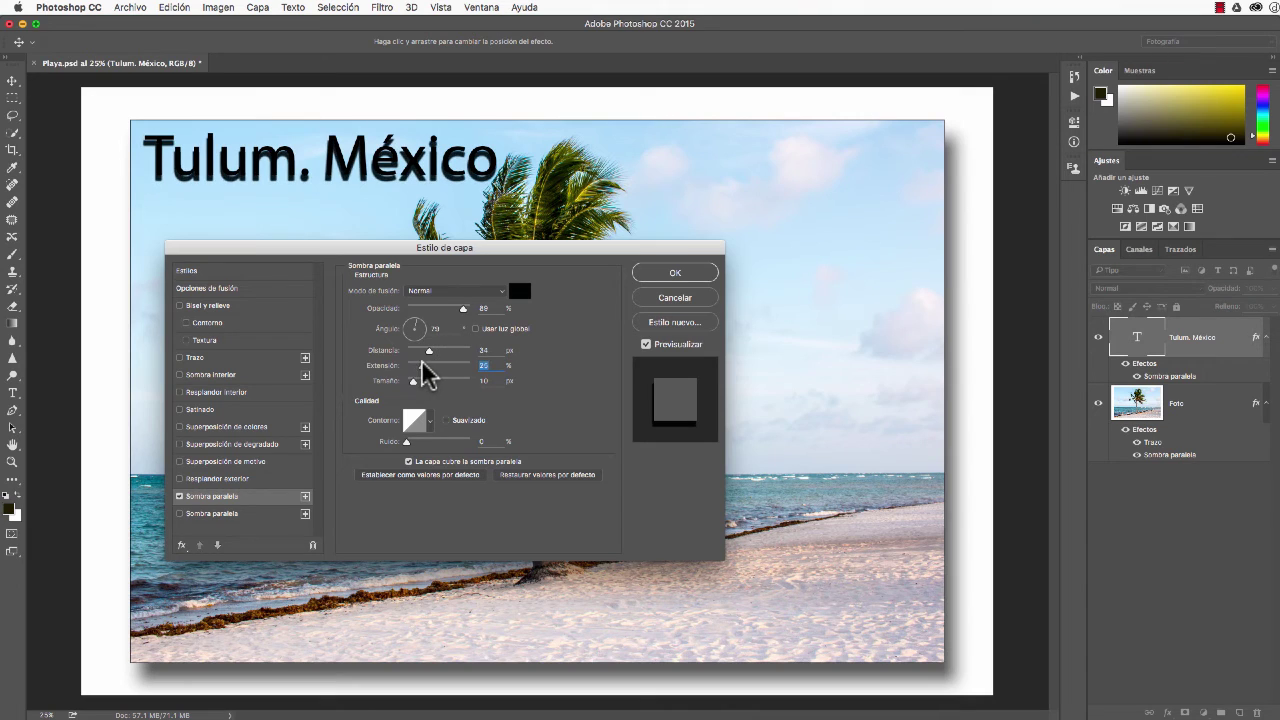
pyautogui.moveTo(409, 366); pyautogui.dragTo(415, 385)
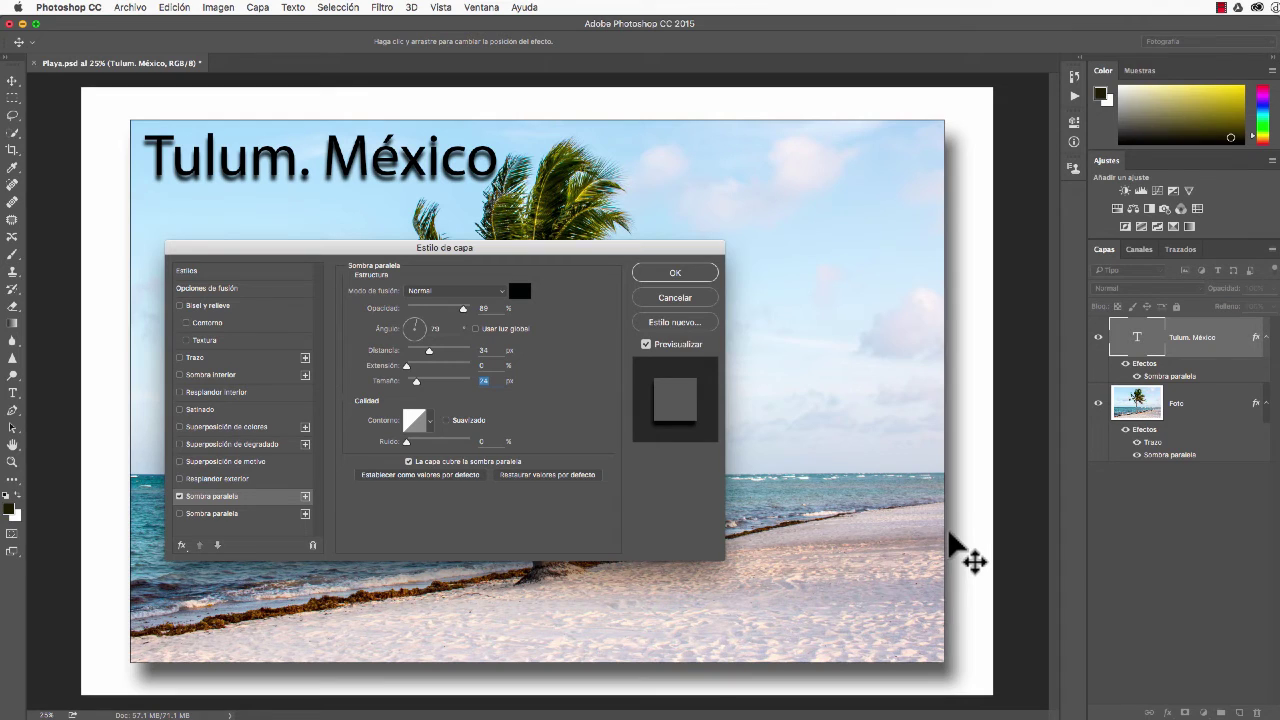
# - Apply the title shadow, then toggle each effect's visibility to compare it on and off
pyautogui.click(676, 273)
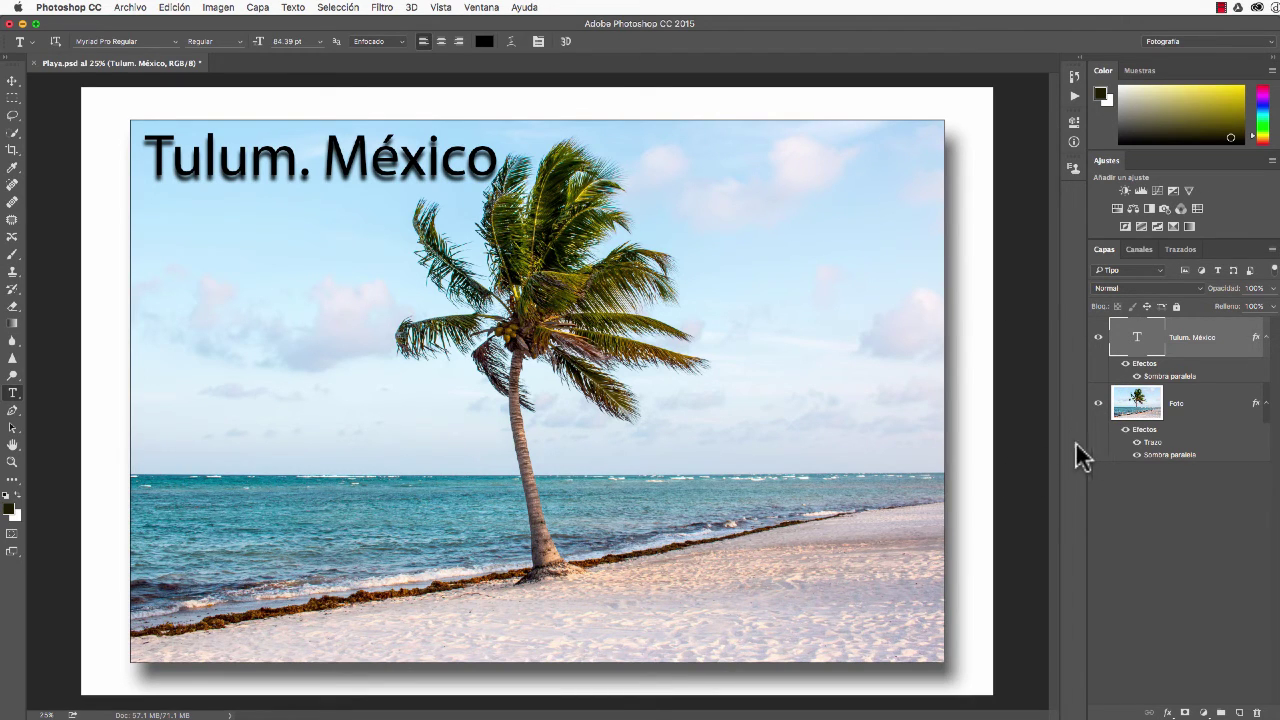
pyautogui.click(1137, 377)
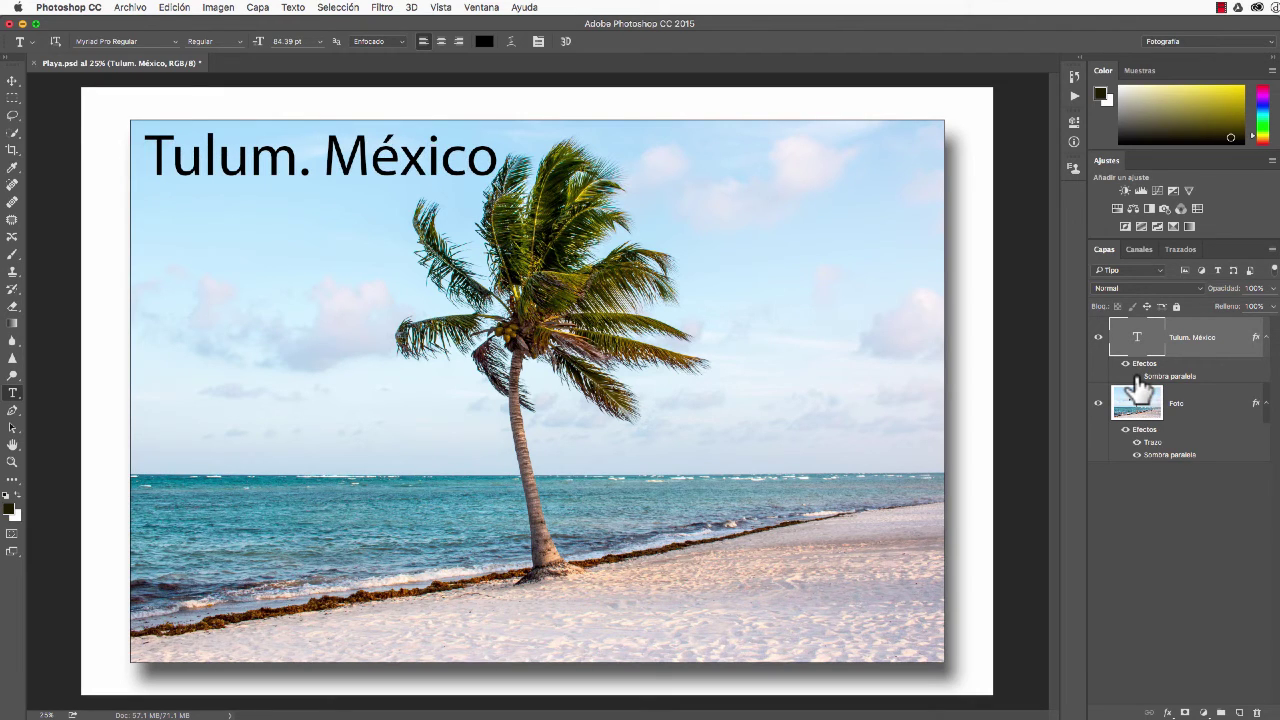
pyautogui.click(1137, 377)
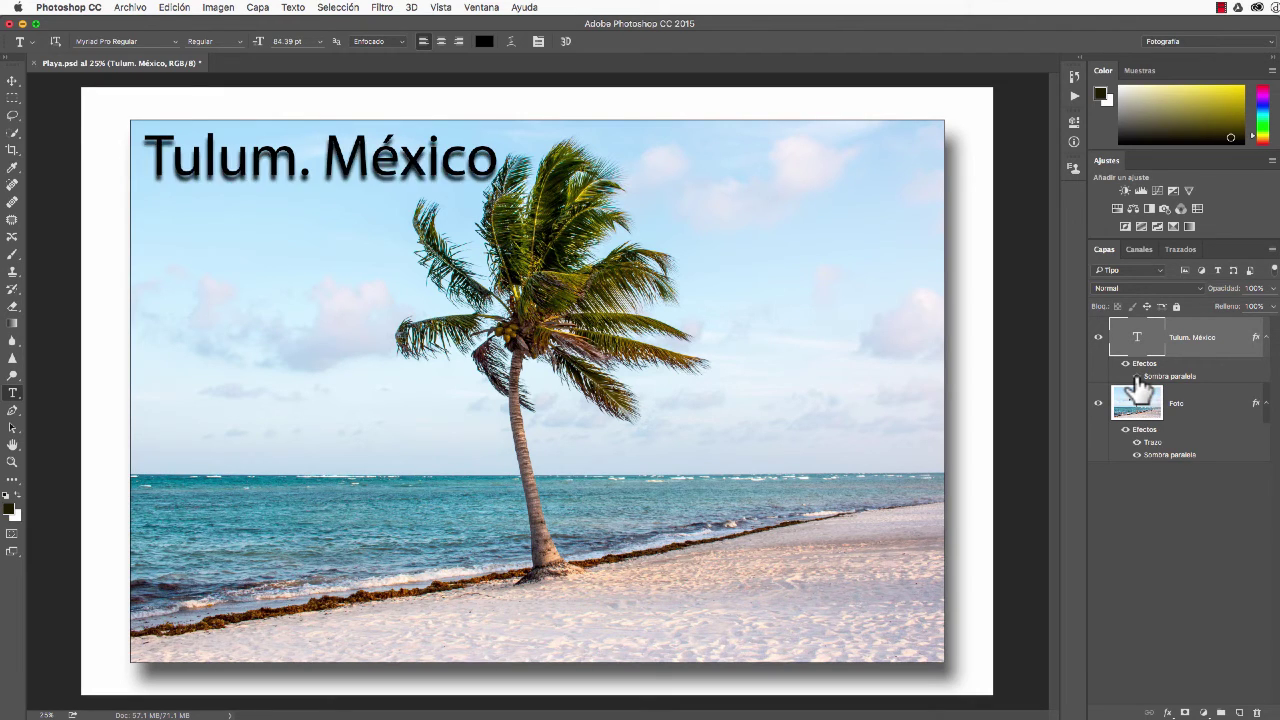
pyautogui.click(1138, 443)
pyautogui.click(1137, 443)
pyautogui.click(1137, 455)
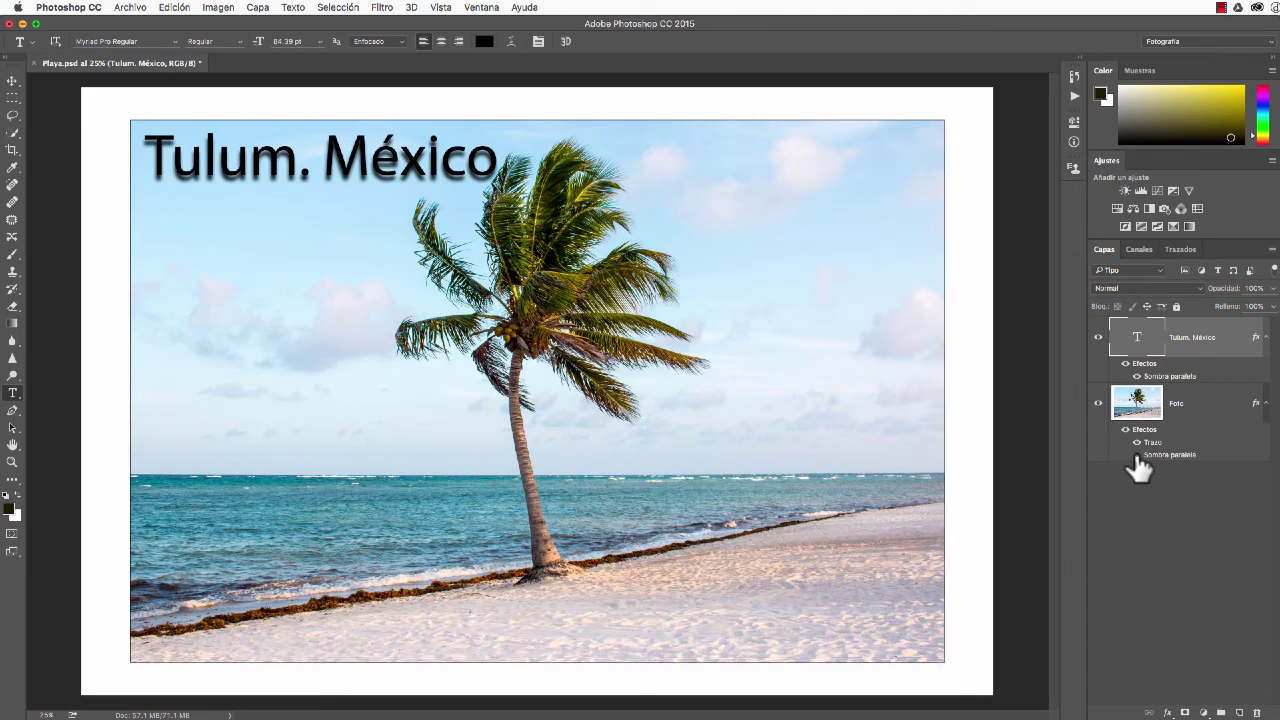
pyautogui.click(1137, 455)
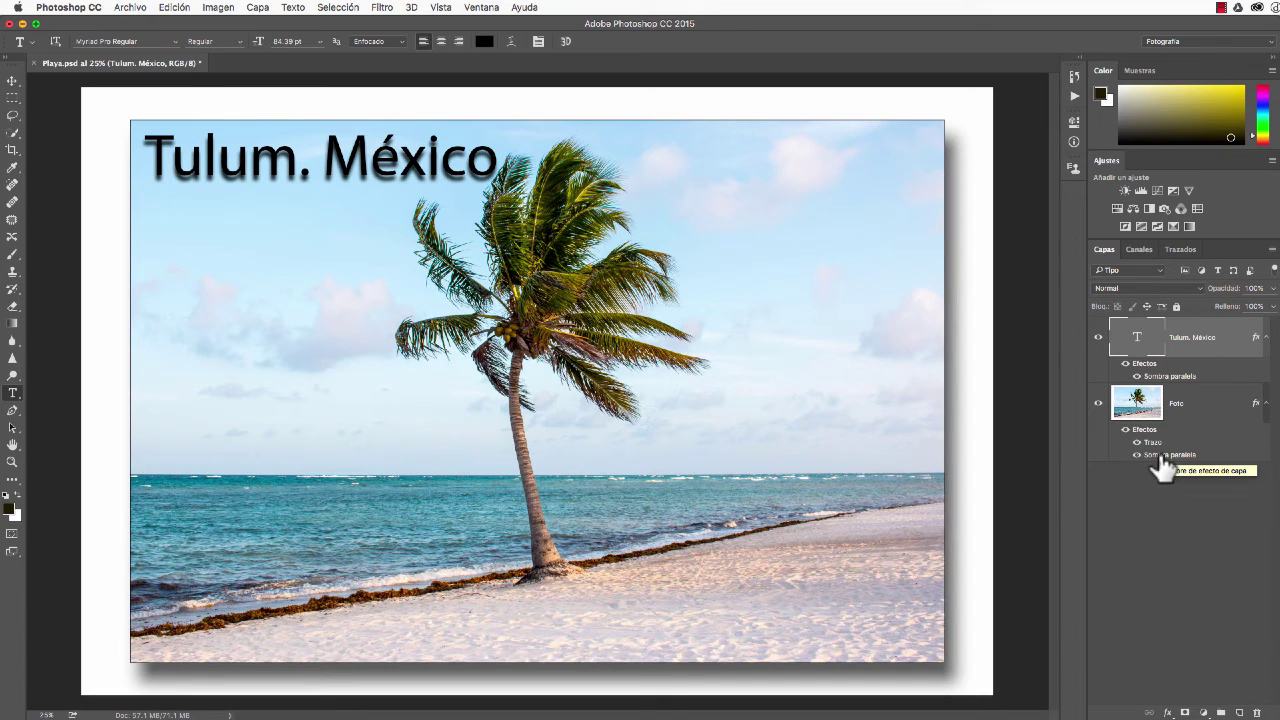
# - Open the Foto layer's Sombra paralela with Usar luz global unticked and push the shadow outward
pyautogui.doubleClick(1160, 456)
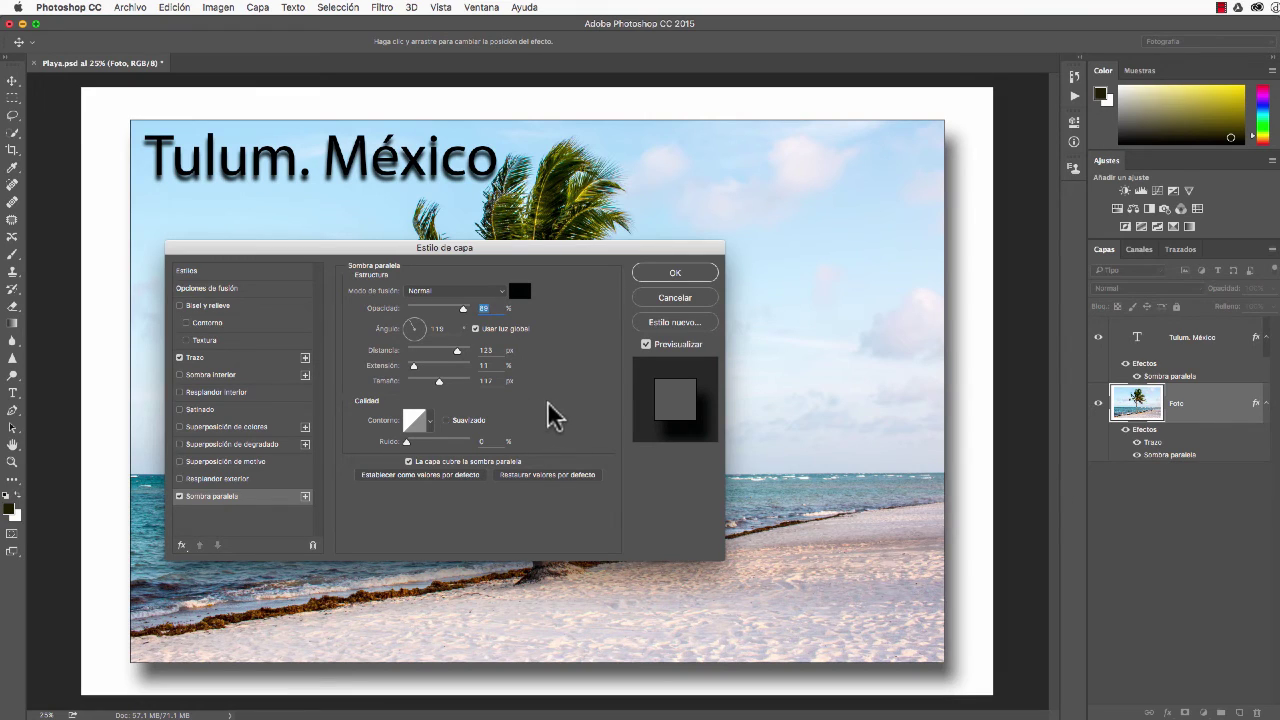
pyautogui.click(476, 329)
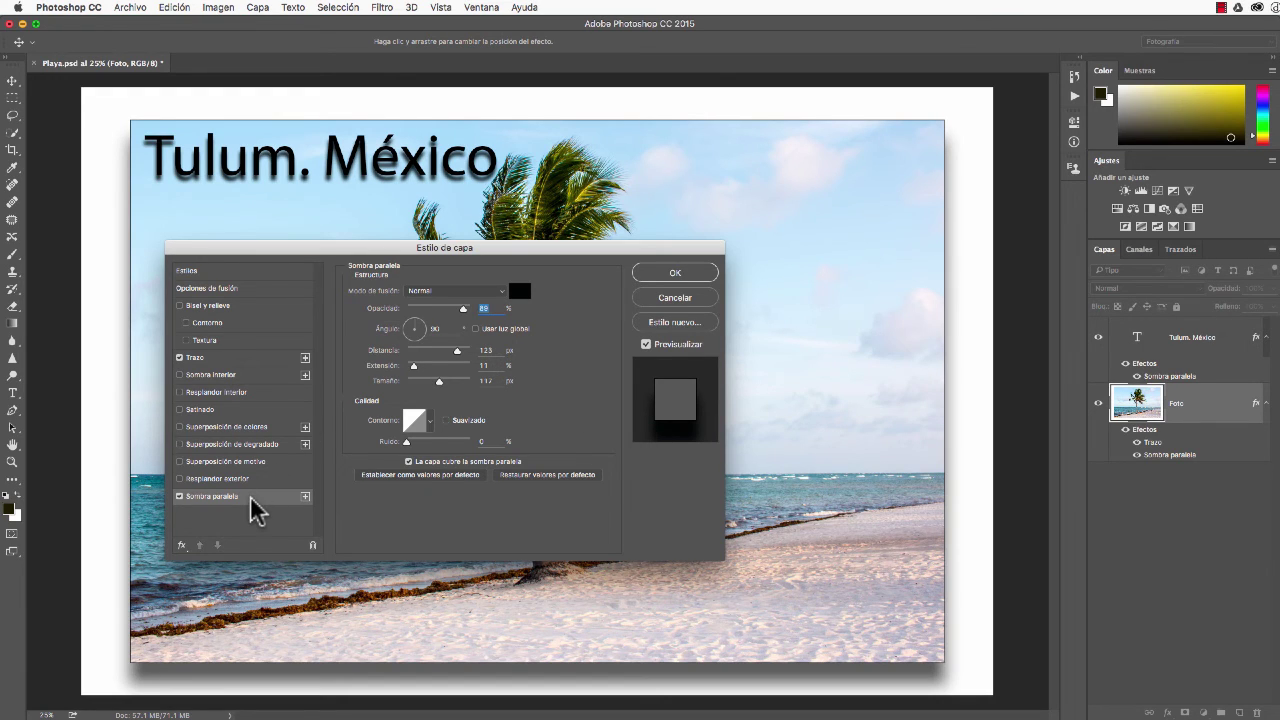
pyautogui.press('BackSpace')
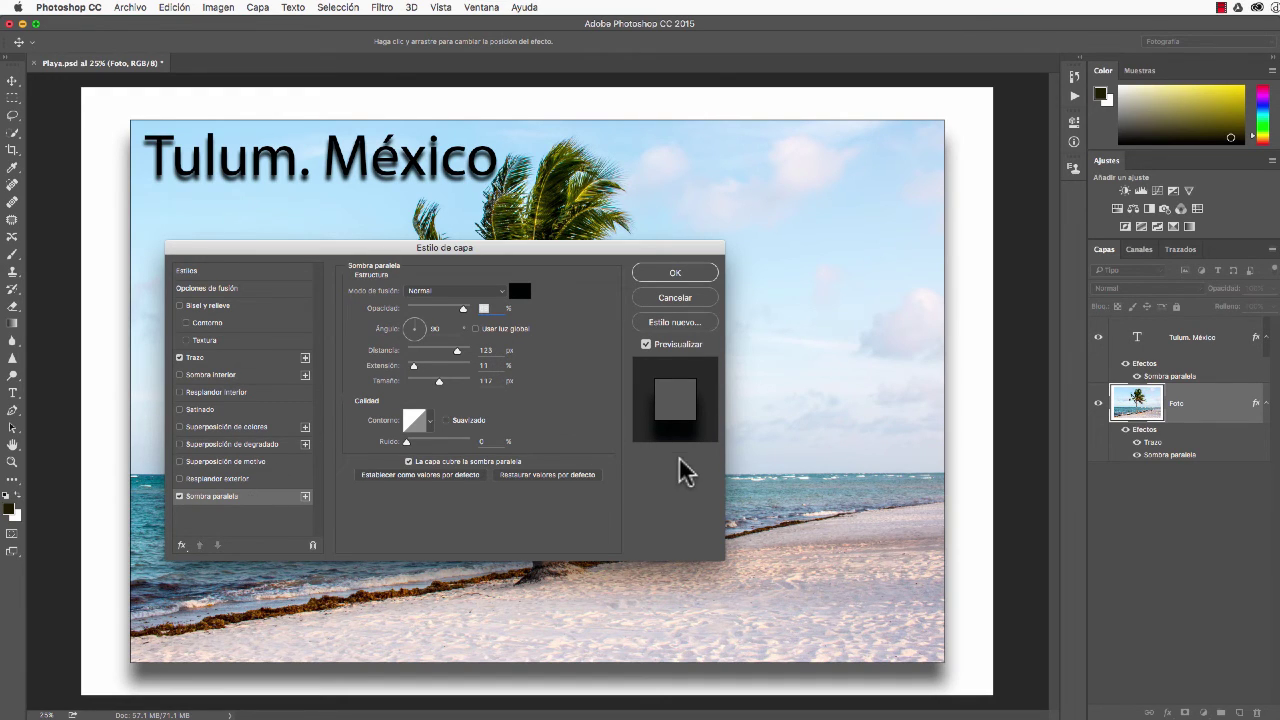
pyautogui.moveTo(752, 456); pyautogui.dragTo(778, 480)
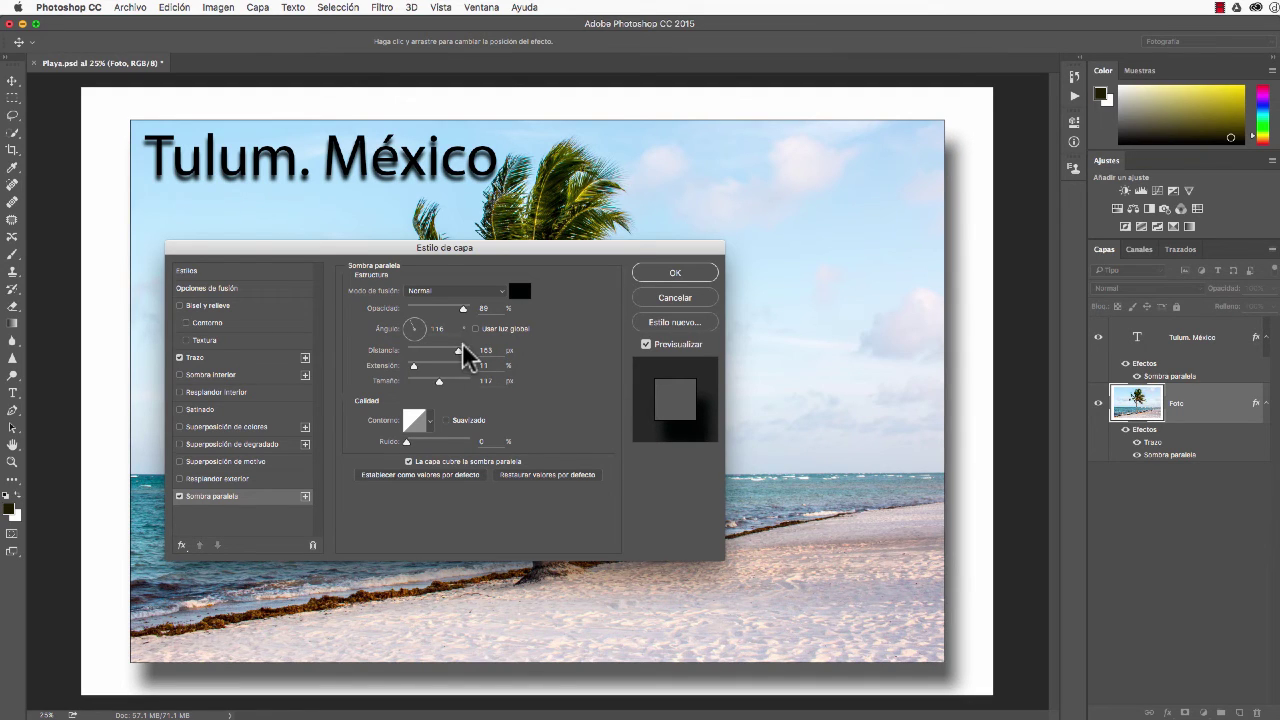
pyautogui.moveTo(462, 345); pyautogui.dragTo(442, 359)
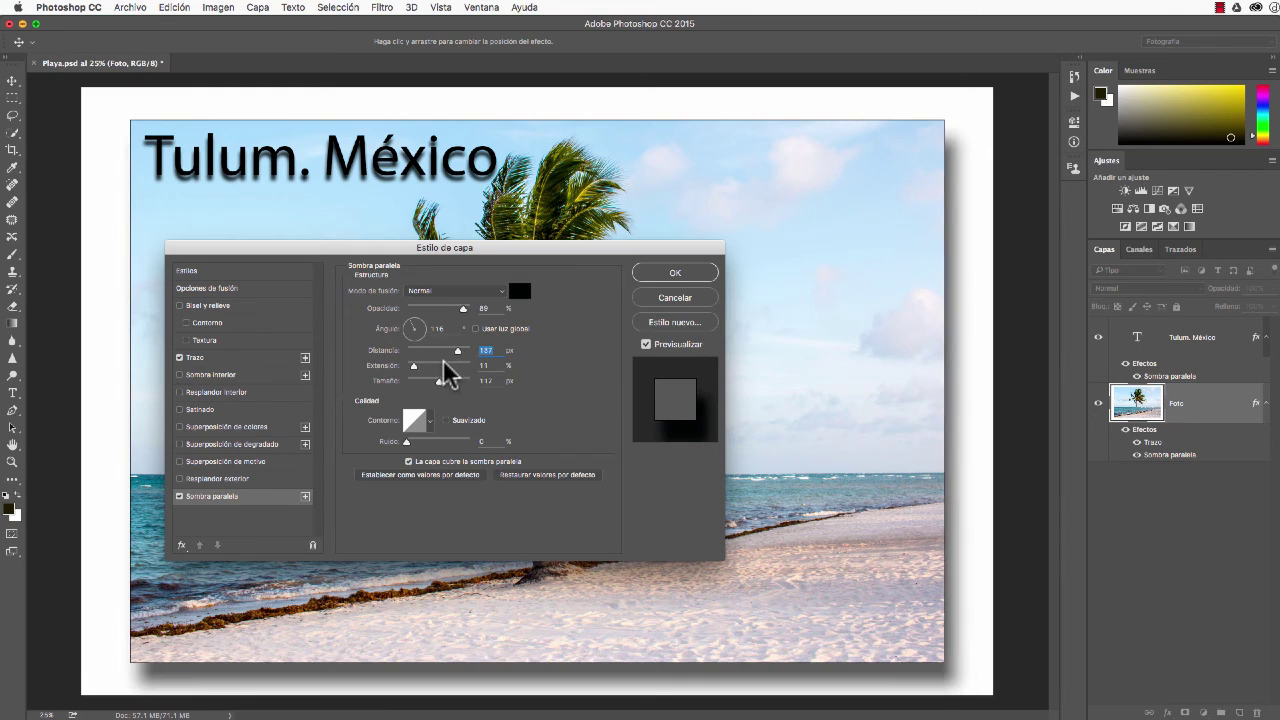
# - Set the photo shadow's spread to 0, shrink its size, fine-tune its position and apply
pyautogui.moveTo(413, 366); pyautogui.dragTo(422, 381)
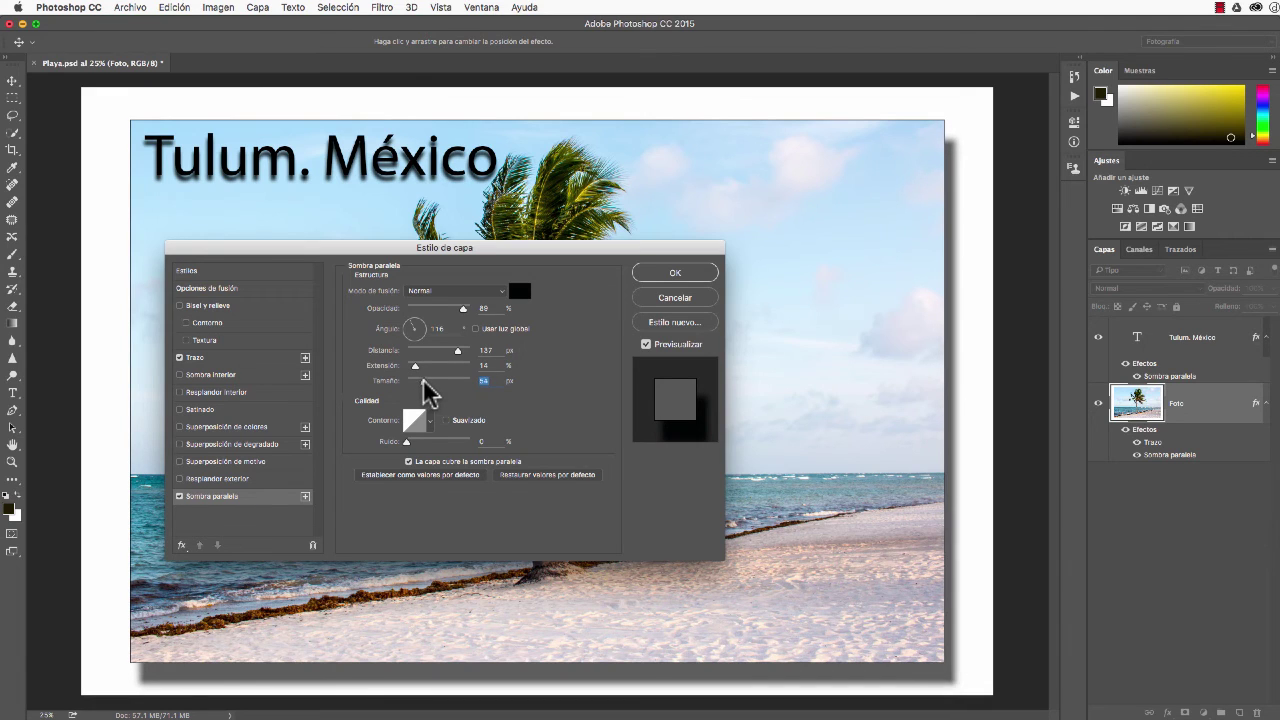
pyautogui.moveTo(820, 491); pyautogui.dragTo(828, 485)
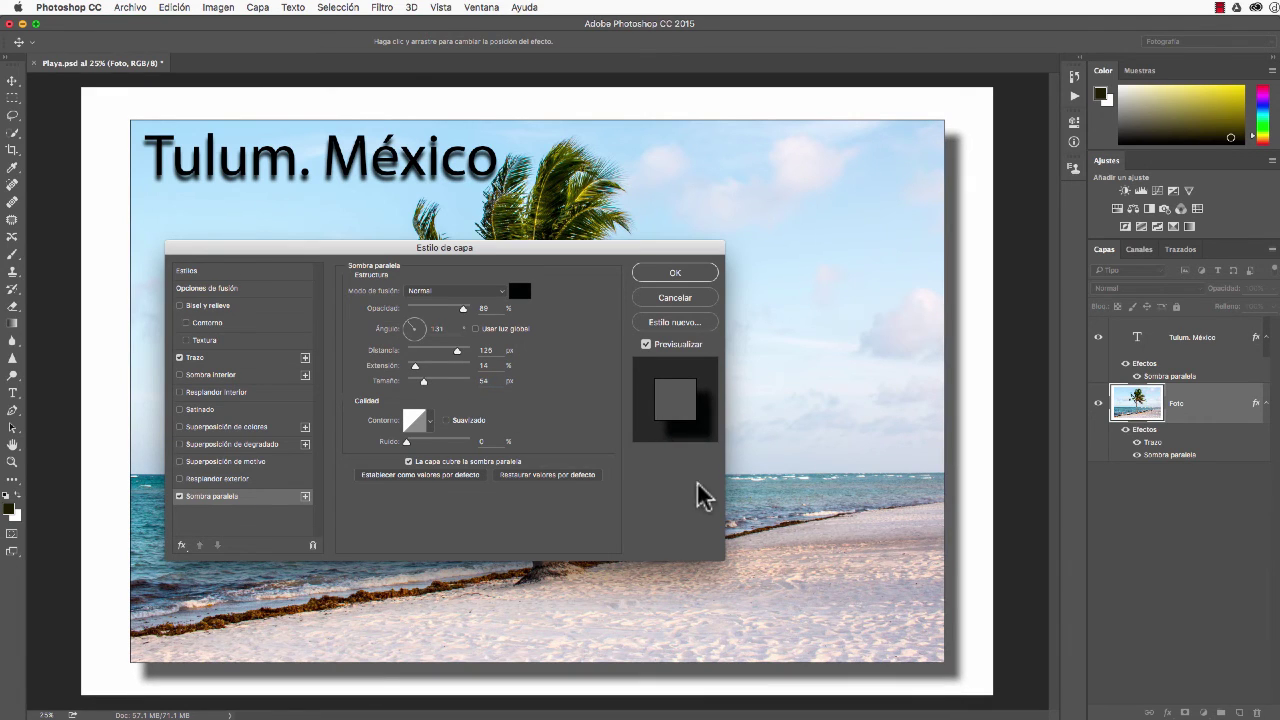
pyautogui.moveTo(962, 545); pyautogui.dragTo(956, 547)
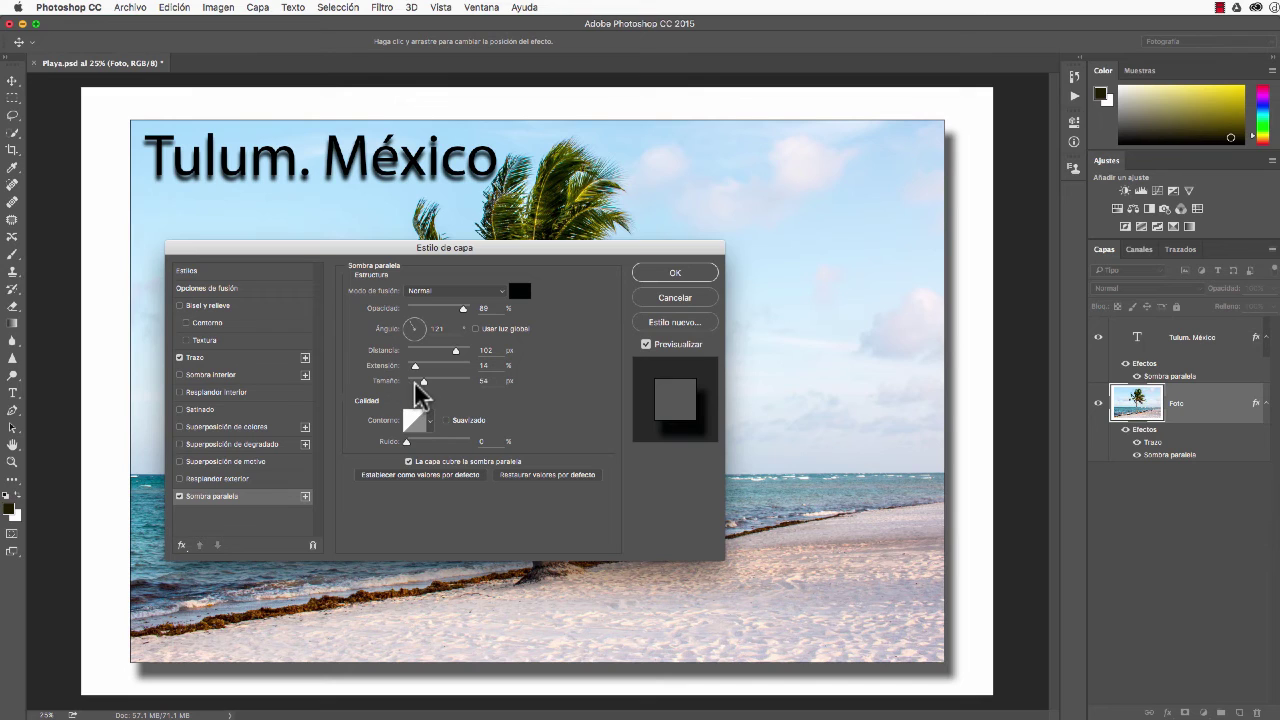
pyautogui.moveTo(423, 381)
pyautogui.mouseDown()
pyautogui.moveTo(410, 381)
pyautogui.moveTo(435, 381)
pyautogui.mouseUp()
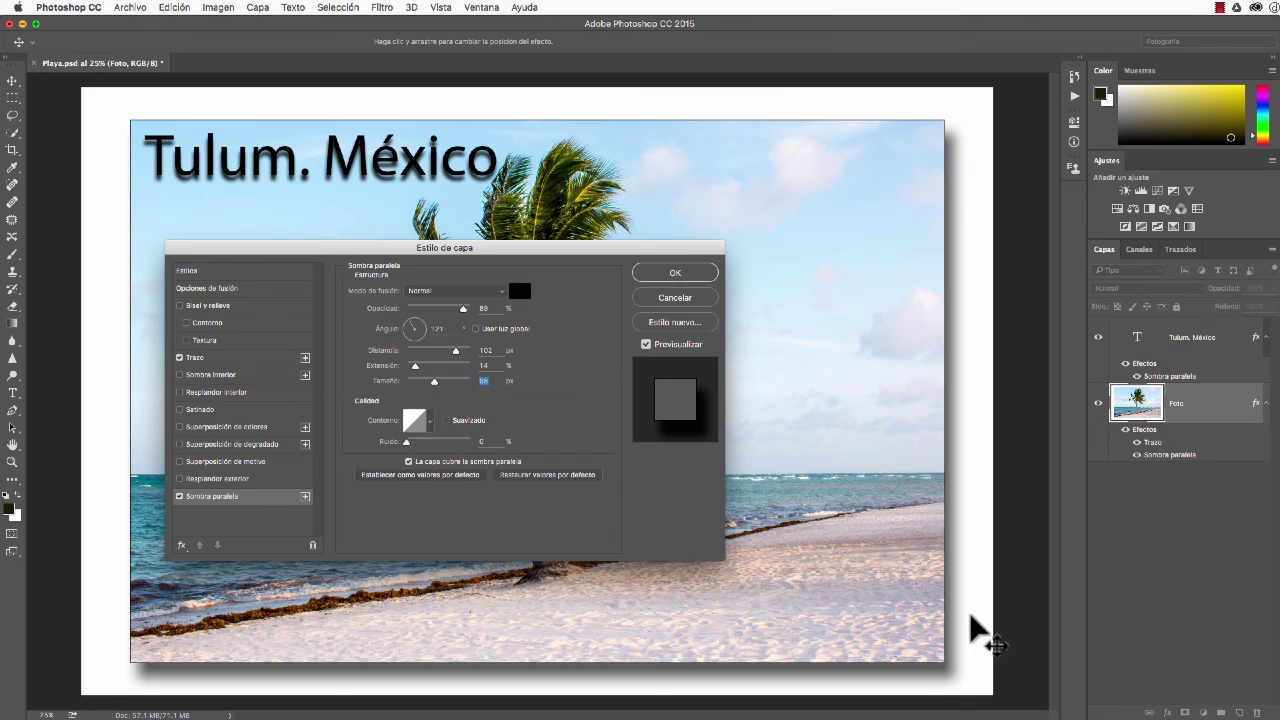
pyautogui.moveTo(971, 616)
pyautogui.mouseDown()
pyautogui.moveTo(971, 584)
pyautogui.moveTo(976, 623)
pyautogui.mouseUp()
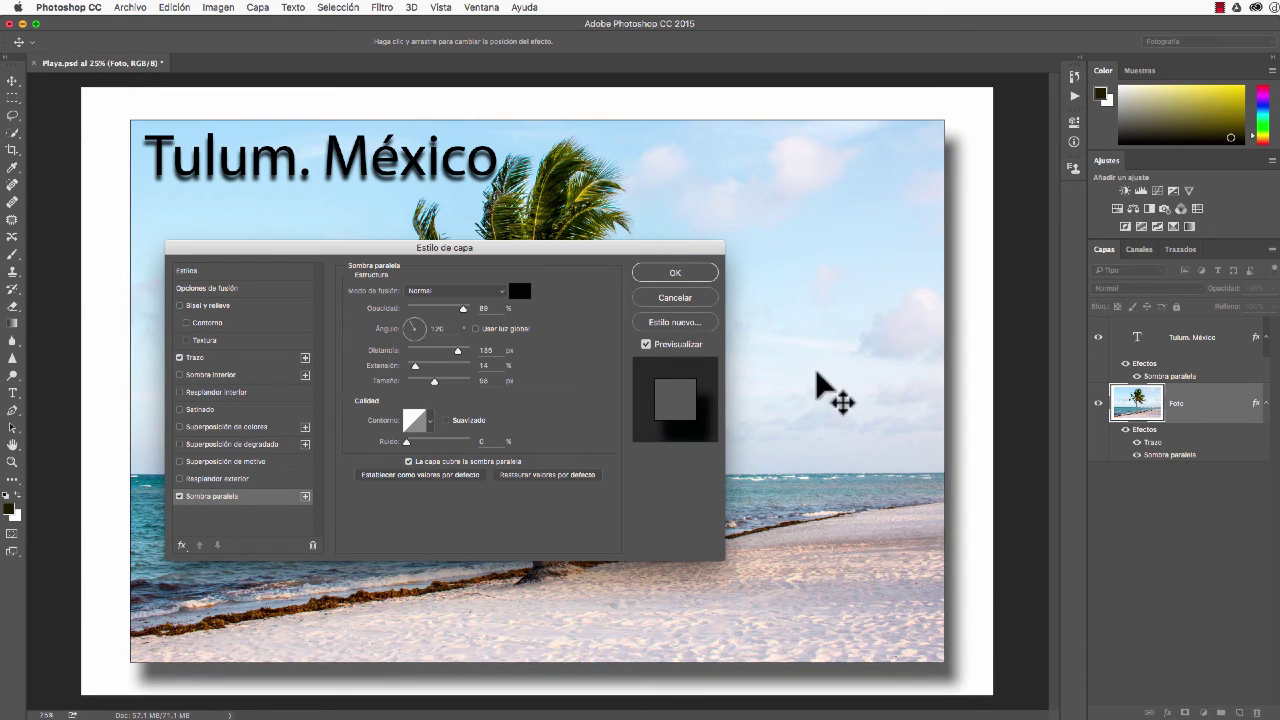
pyautogui.click(675, 273)
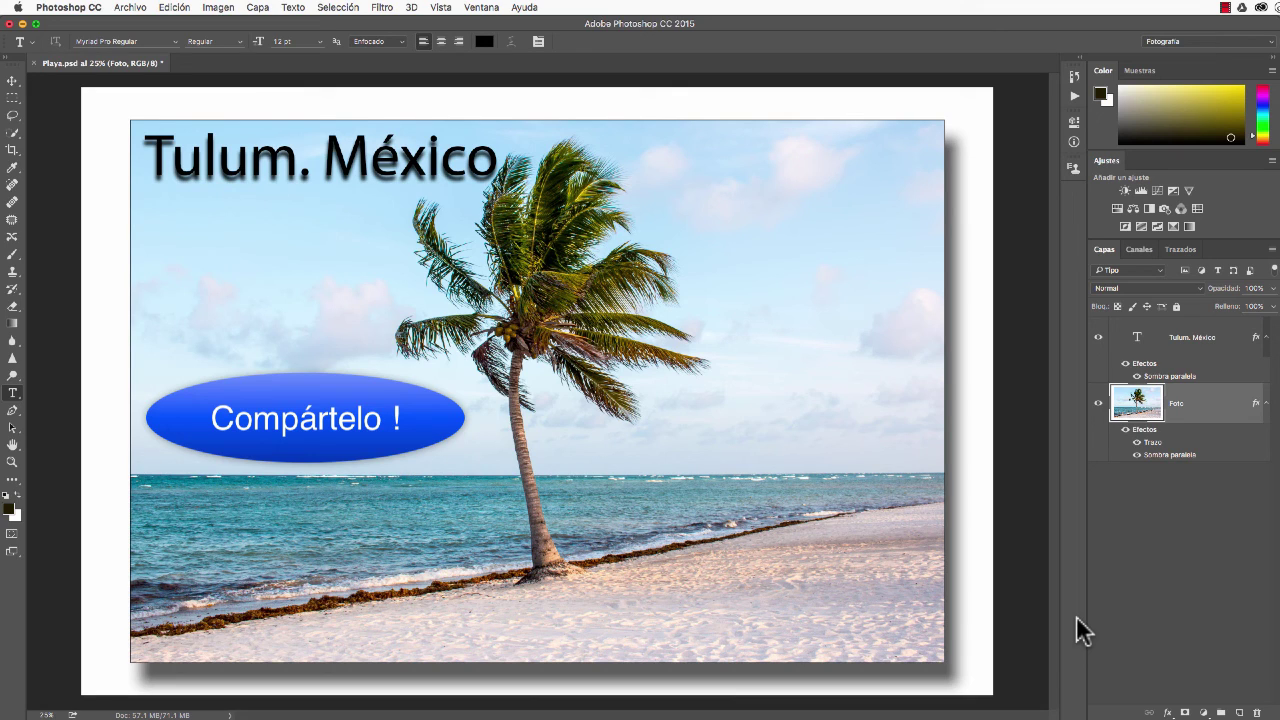
pyautogui.click(1123, 620)
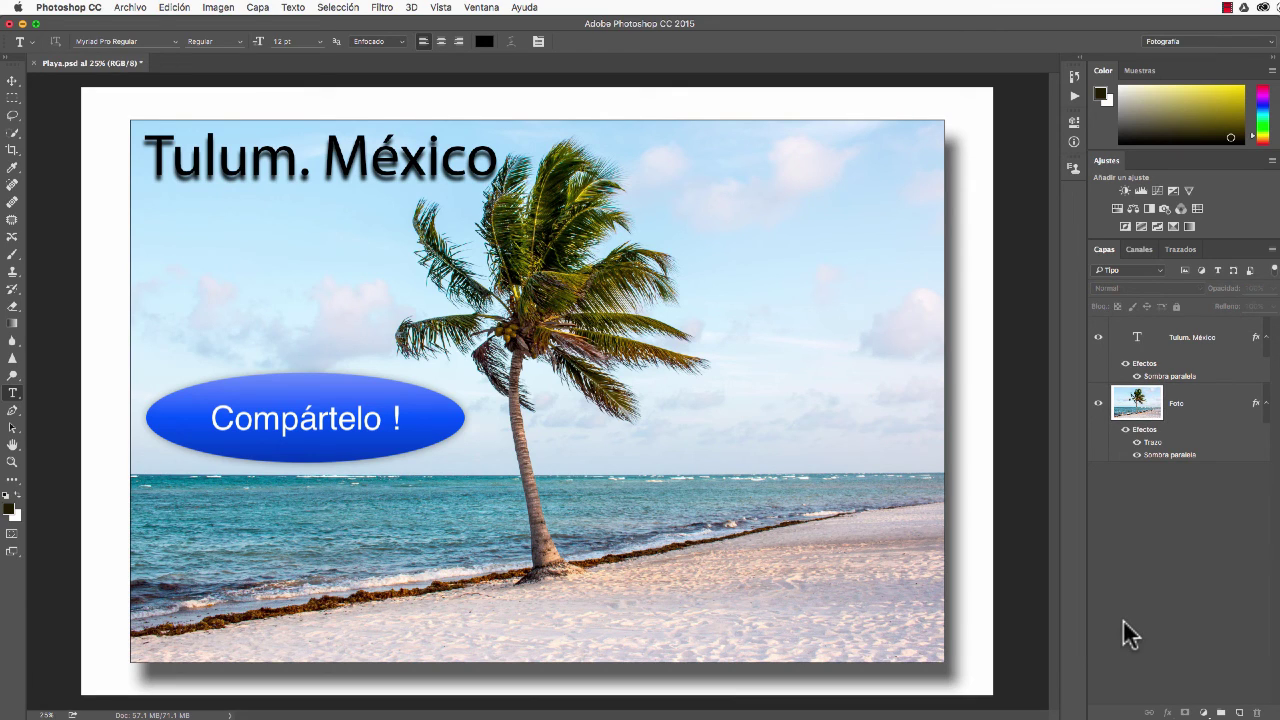